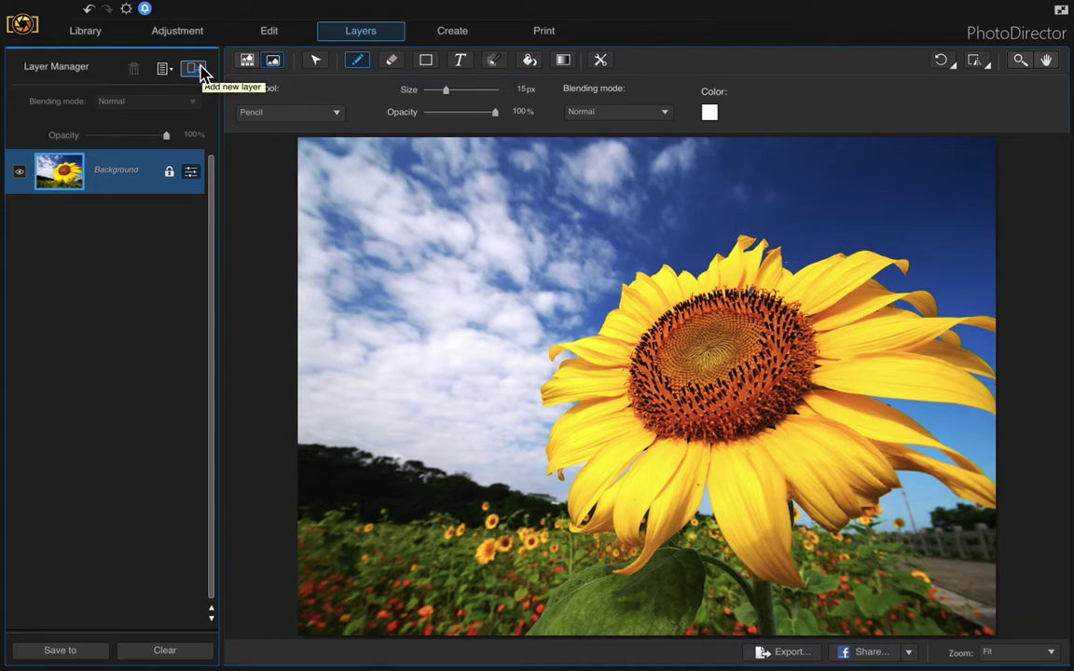
Add an empty layer (Layer 14) above the sunflower Background layer.
click(195, 69)
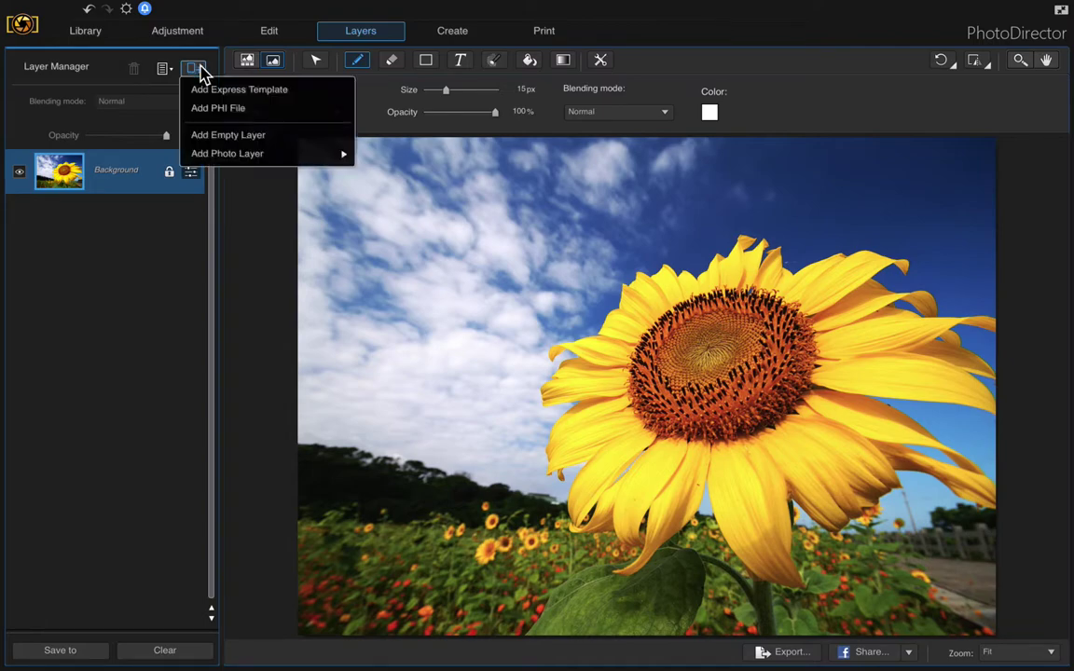
click(216, 136)
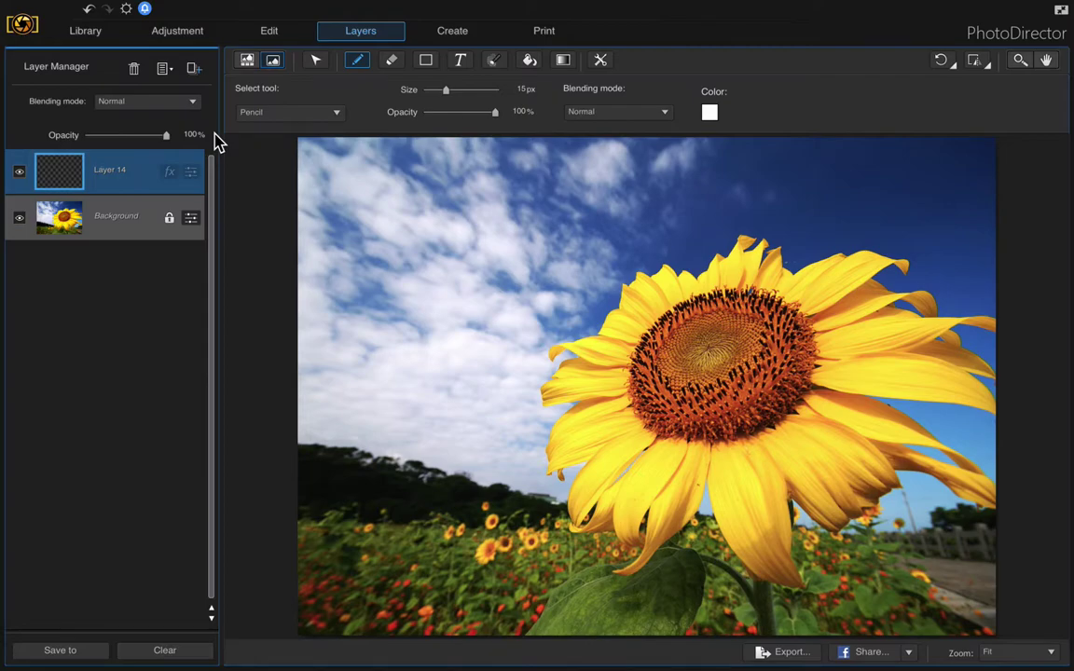
Place a fixed 500 × 500 px square selection over the upper-left sky.
click(495, 63)
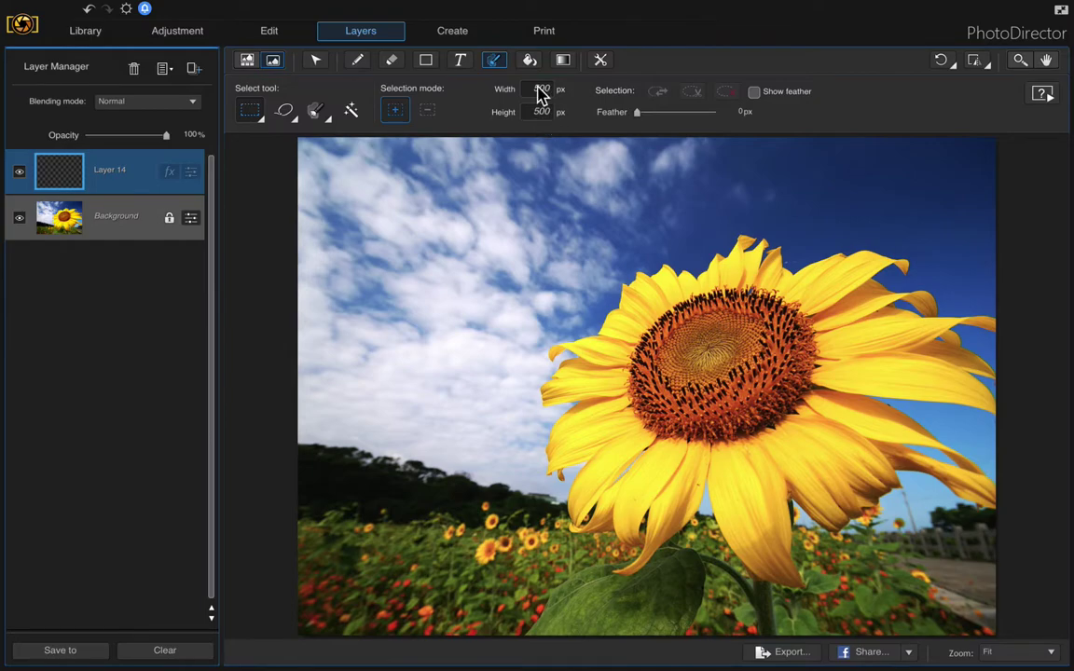
click(358, 174)
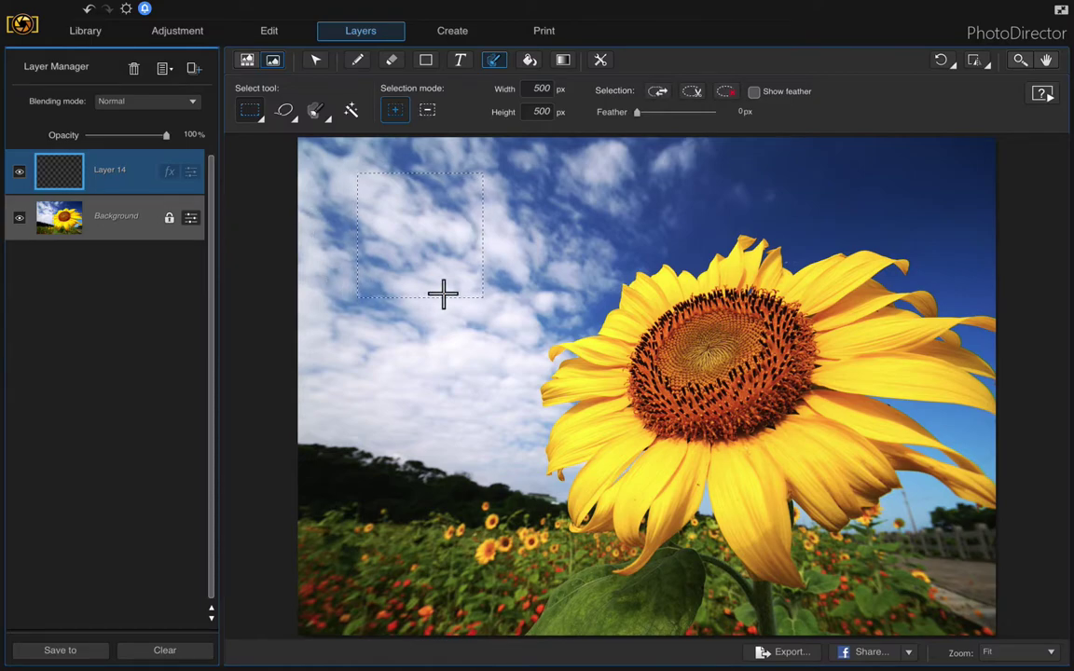
Draw a straight white pencil line along the top edge of the square selection.
click(359, 66)
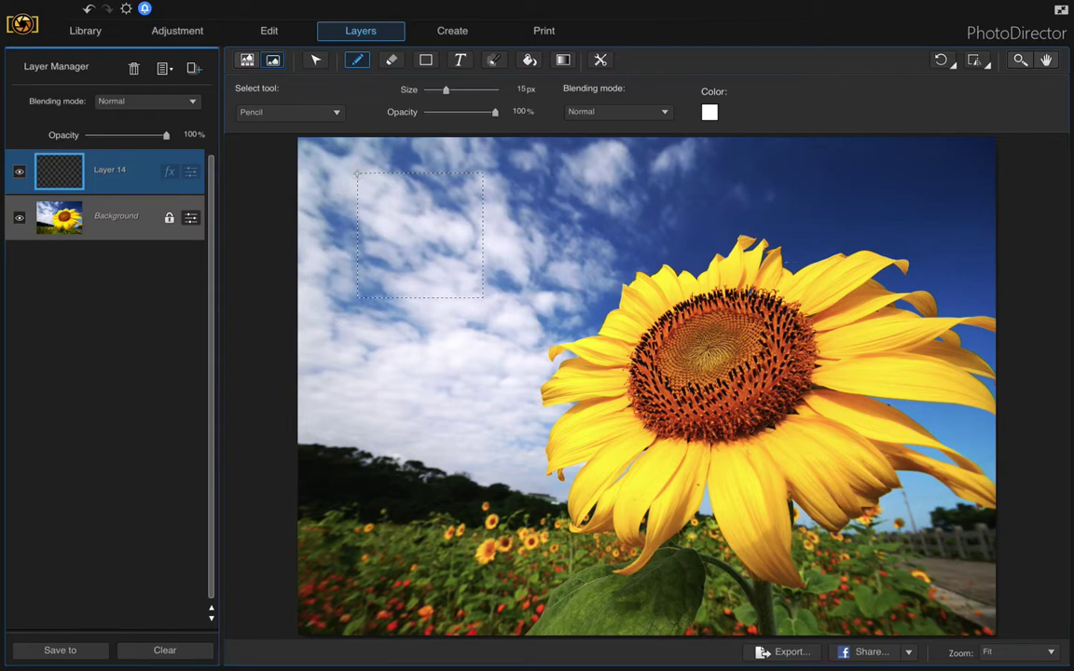
click(373, 173)
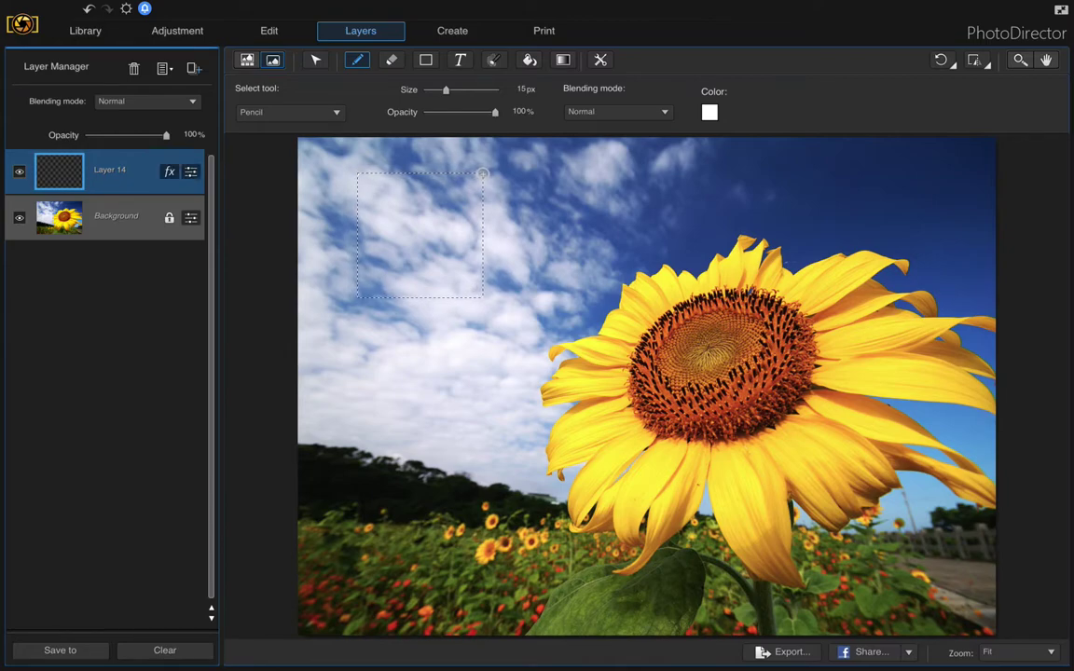
shift+click(482, 174)
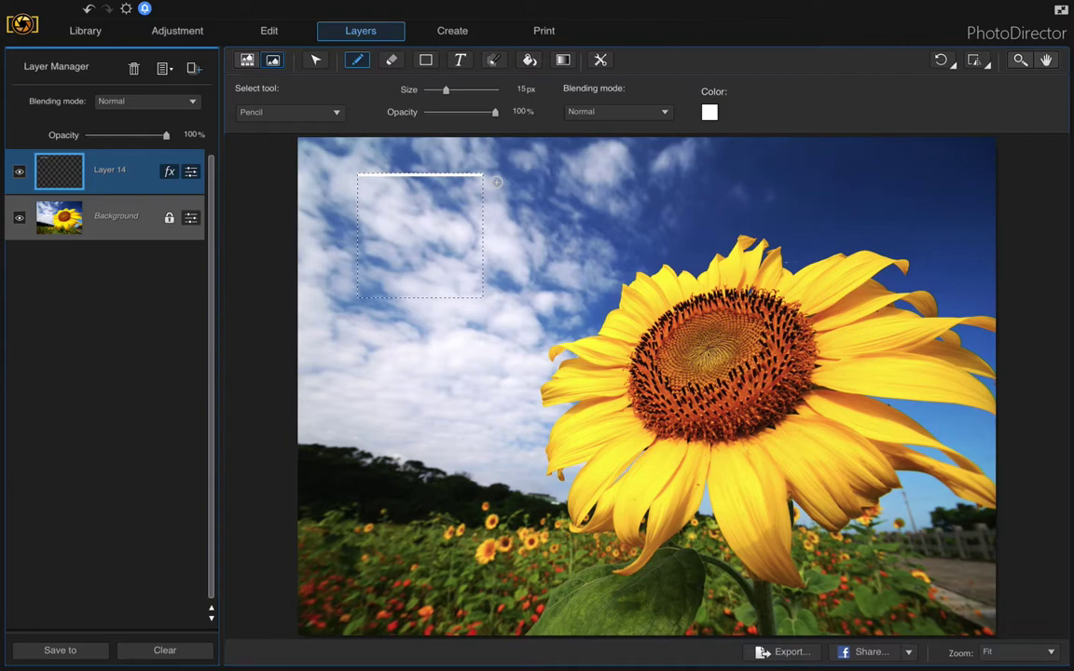
Clear the square selection and set the pencil size to 11 px.
key(ctrl+d)
key(bracketleft)
key(bracketright)
Set the pencil colour to magenta.
click(709, 112)
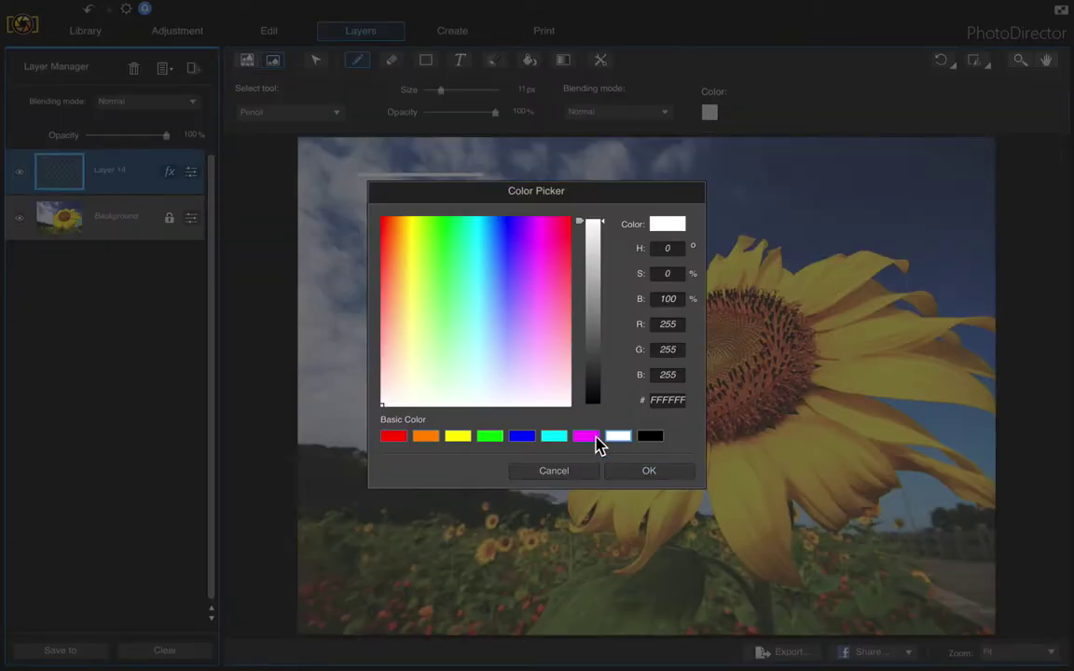
click(587, 436)
click(644, 471)
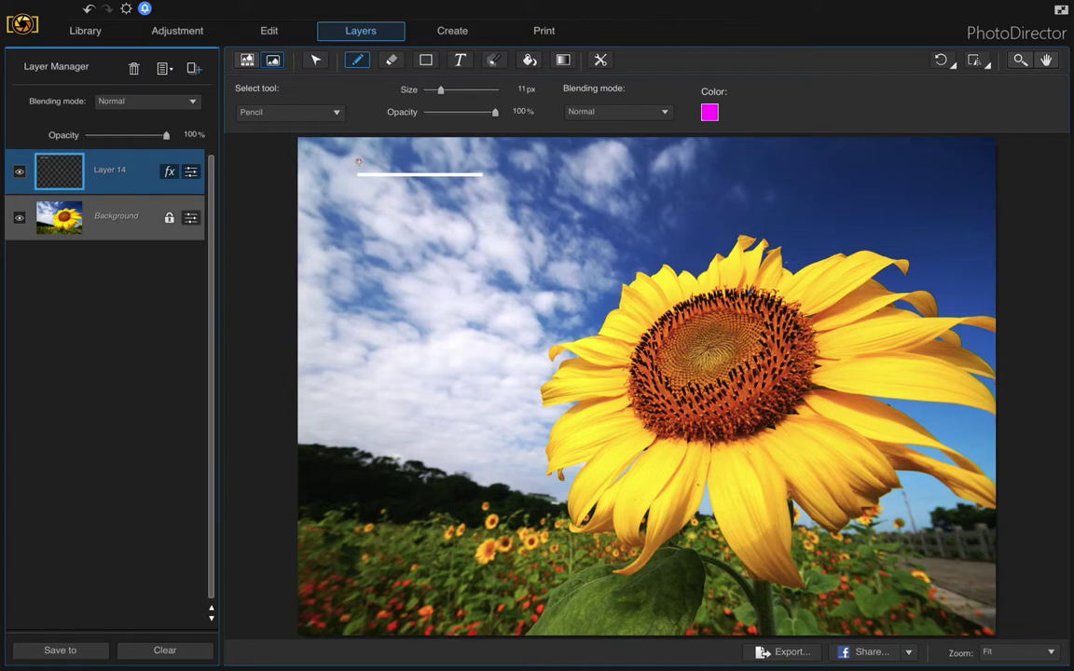
Draw two trial magenta lines beside the white line, then undo both completely.
click(358, 162)
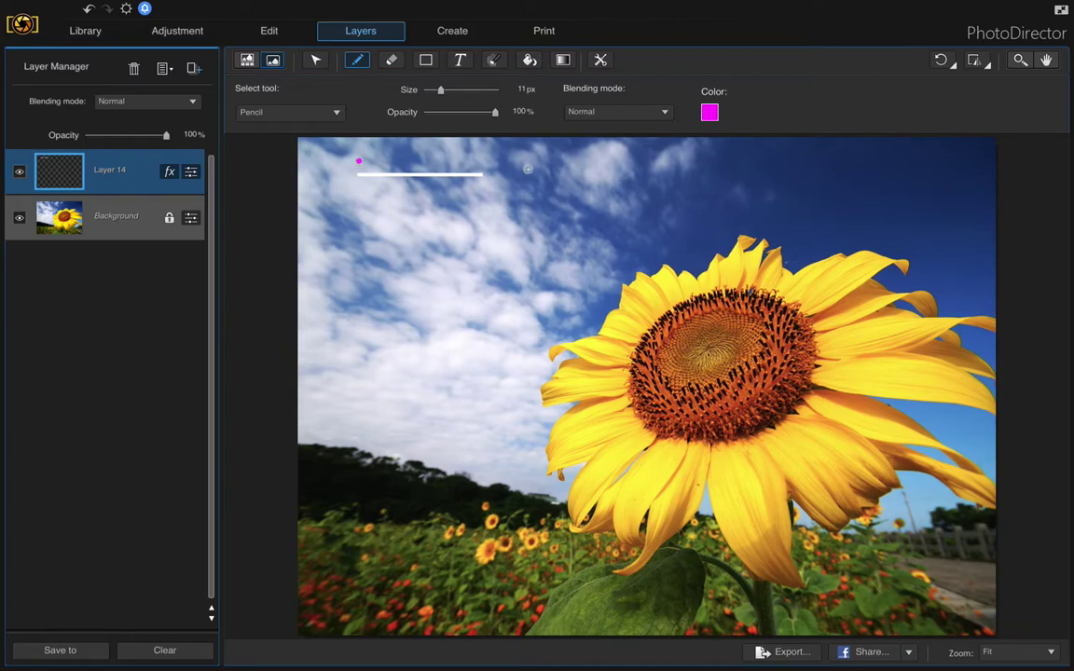
shift+click(482, 158)
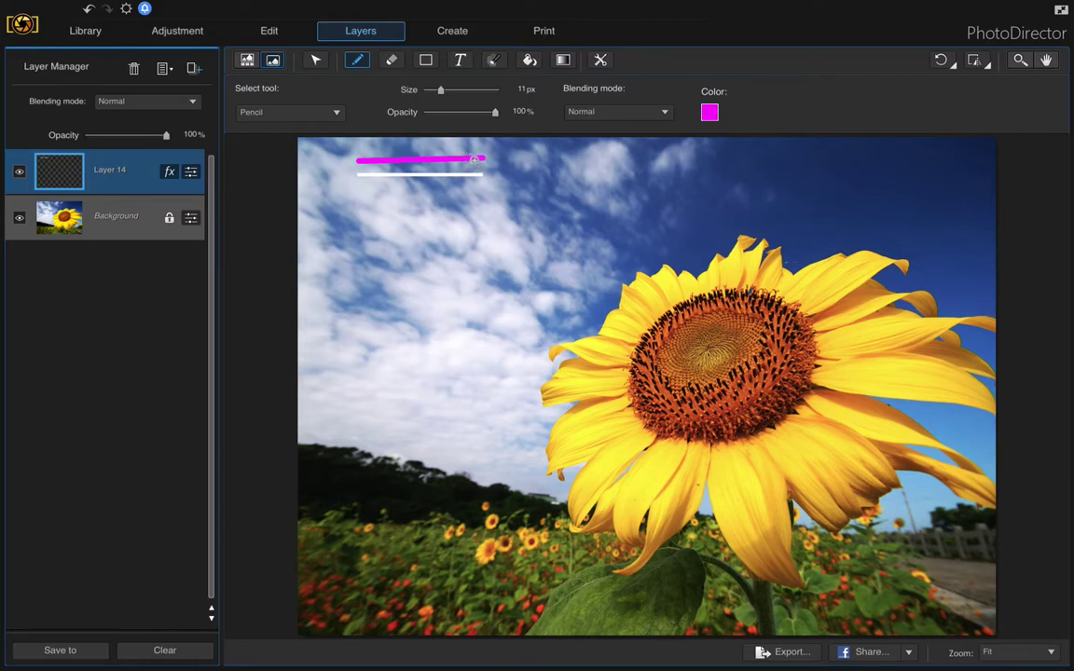
click(89, 11)
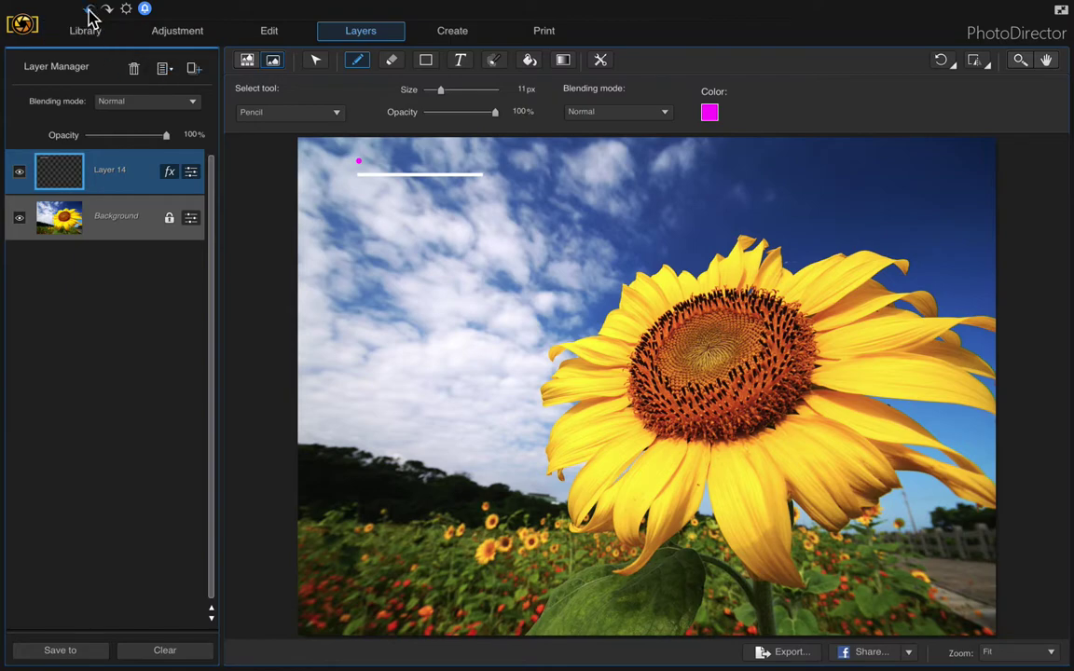
click(89, 10)
click(358, 167)
shift+click(482, 166)
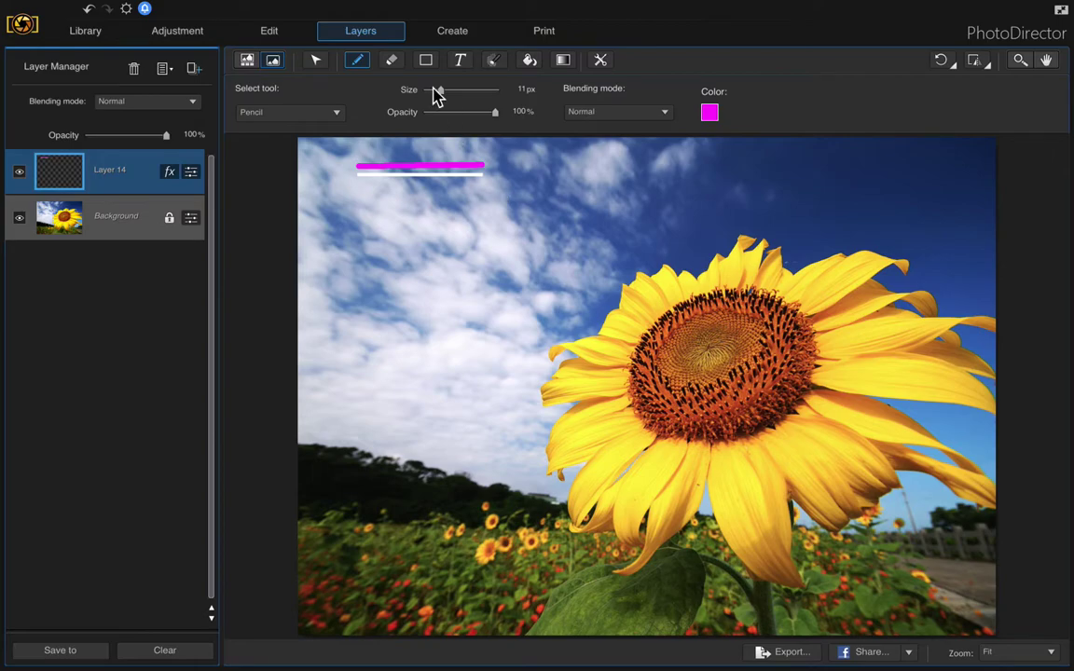
click(87, 11)
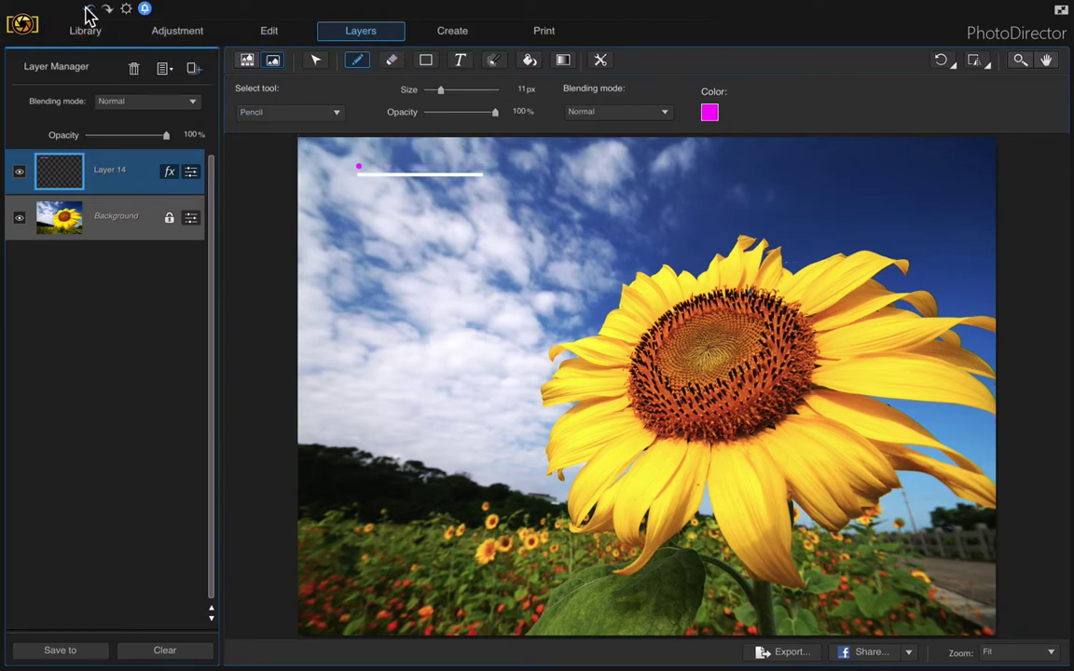
click(86, 12)
Add empty Layer 15 above Layer 14 and switch to the Text tool.
click(194, 68)
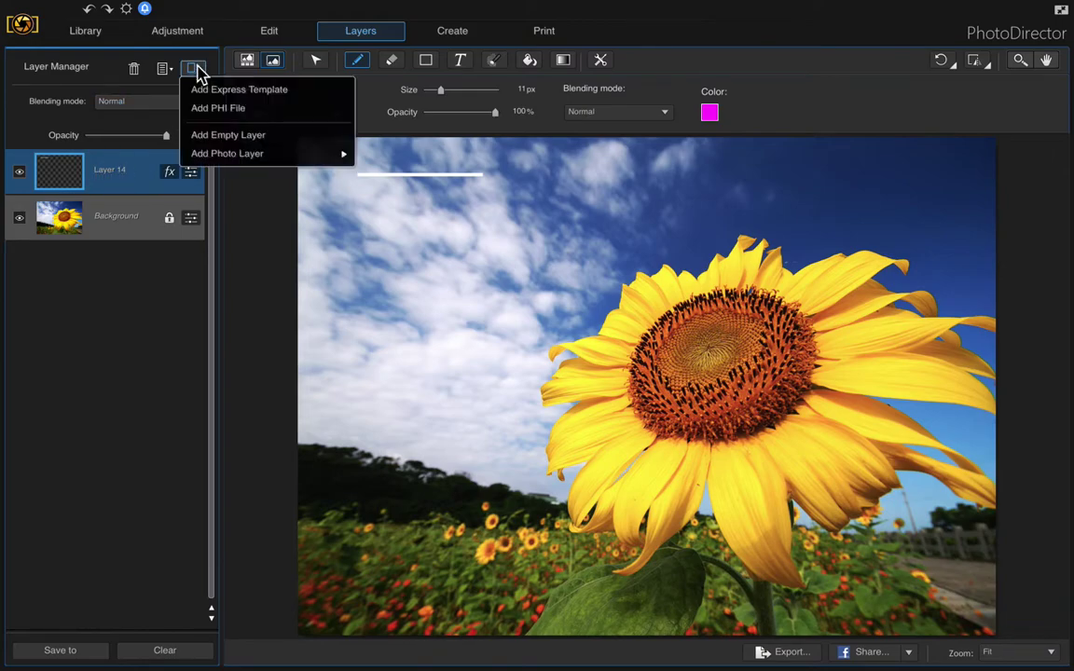
click(233, 135)
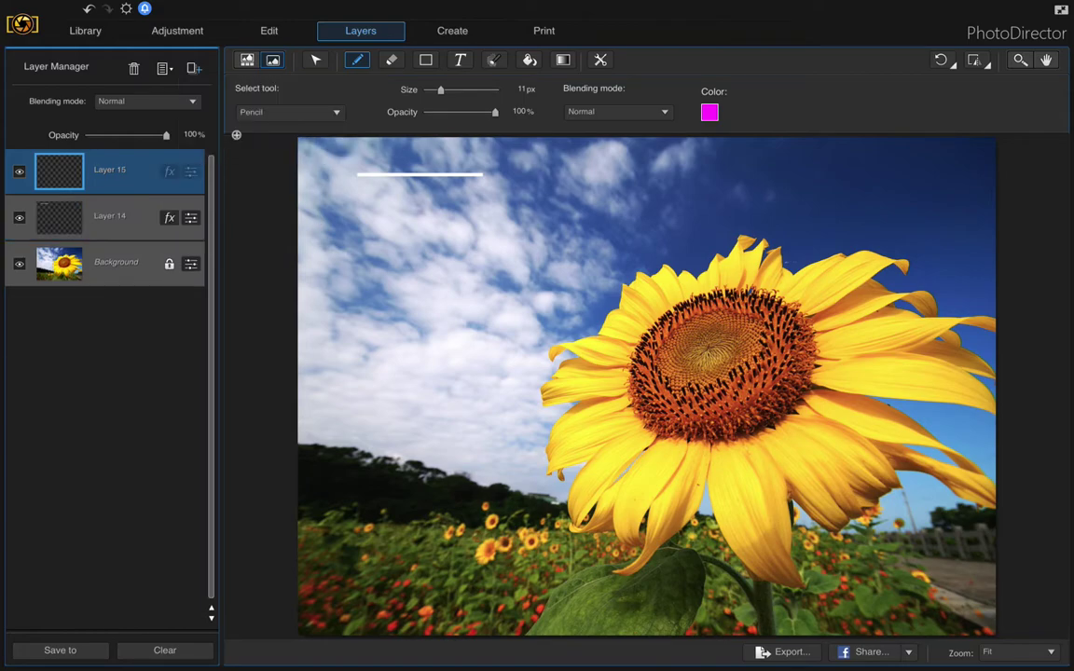
click(460, 62)
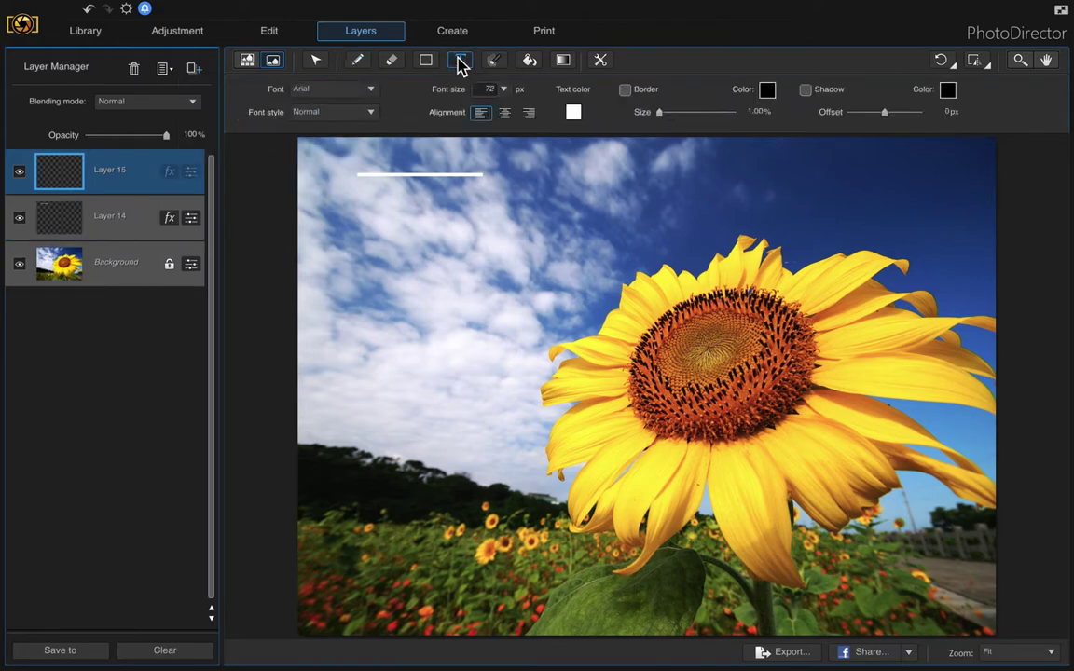
Add 'Sunflower' at the white line's left end, sized 72 px, widened onto one line.
click(359, 159)
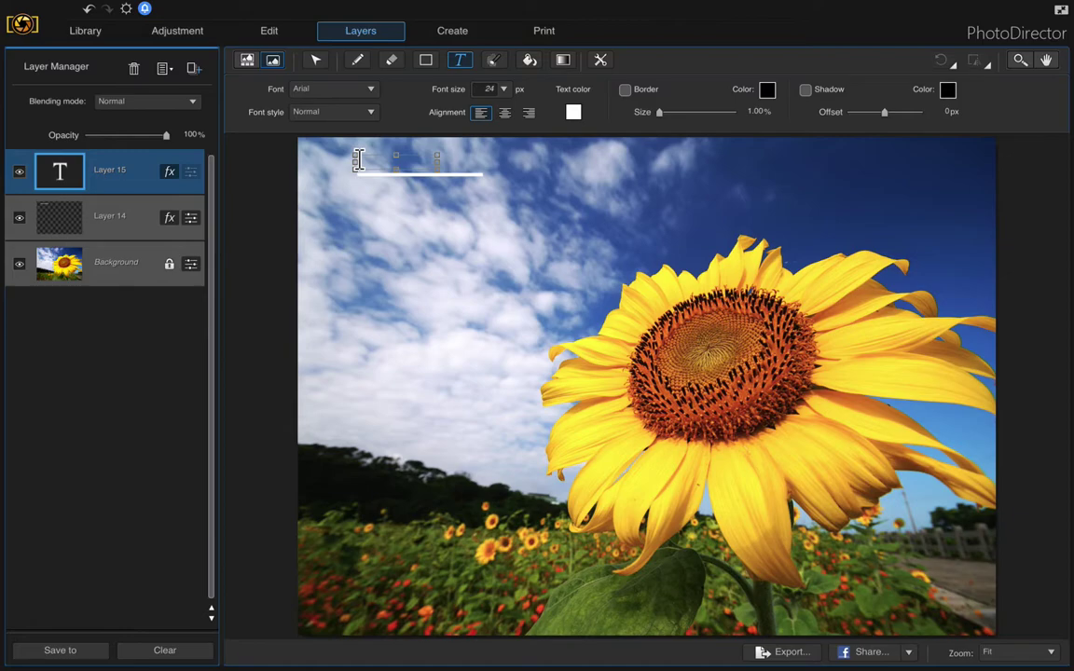
text(Sunflower)
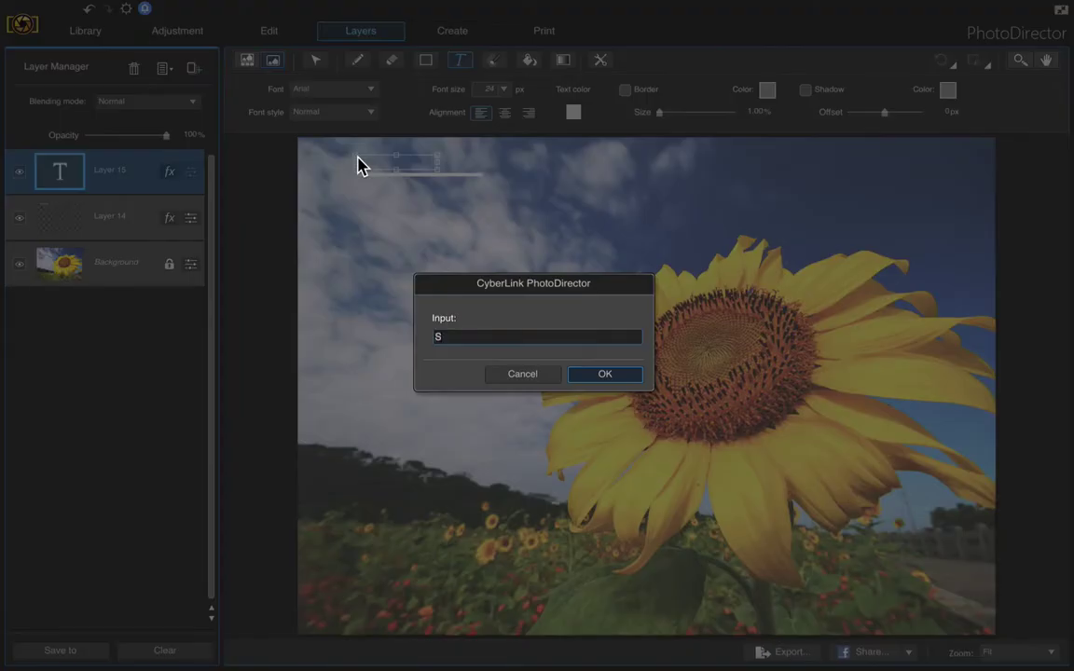
click(589, 375)
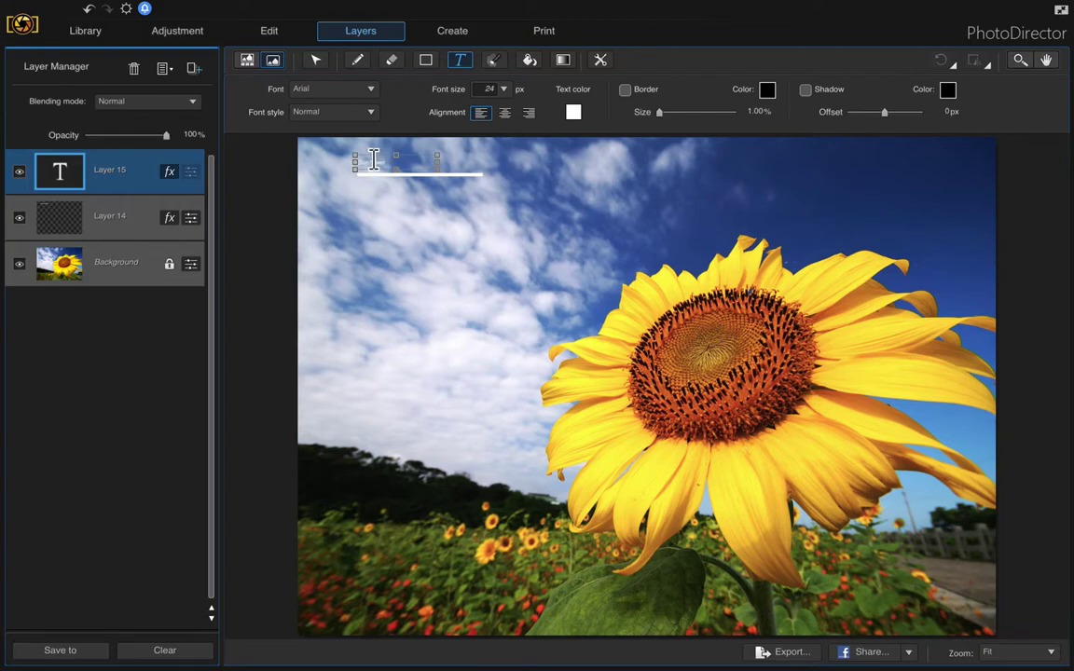
double_click(373, 160)
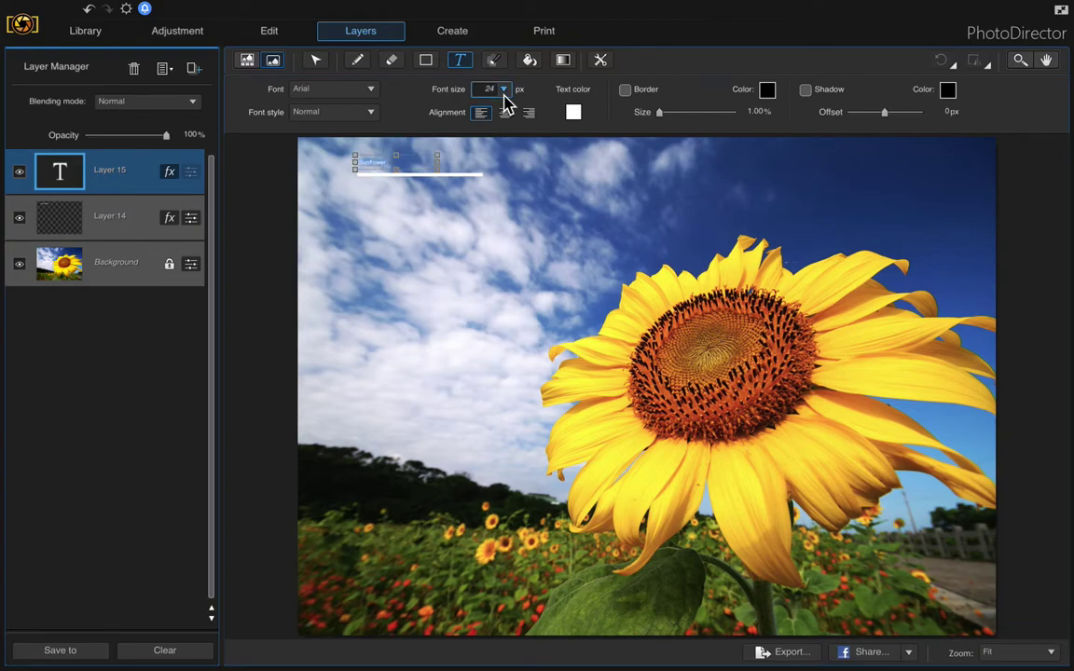
click(504, 90)
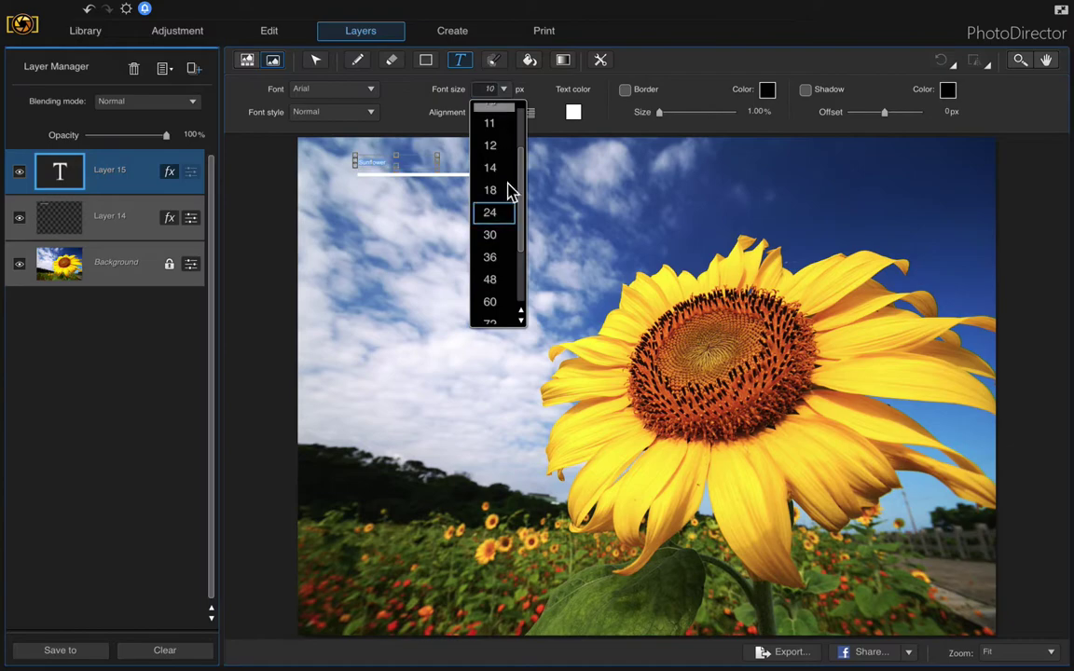
click(493, 321)
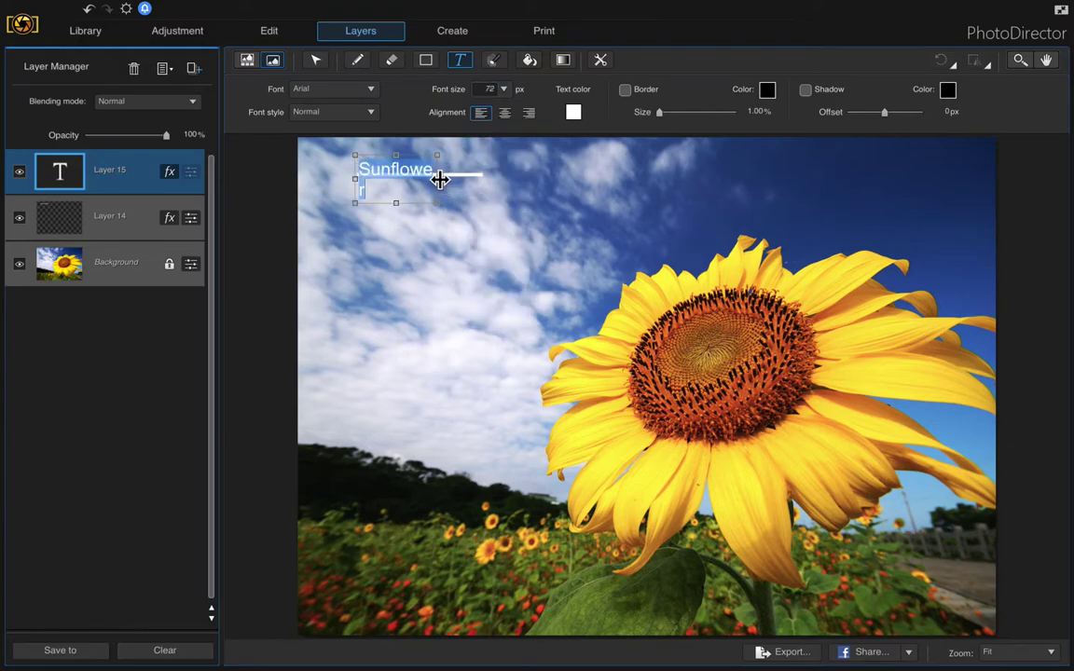
drag(438, 178, 469, 177)
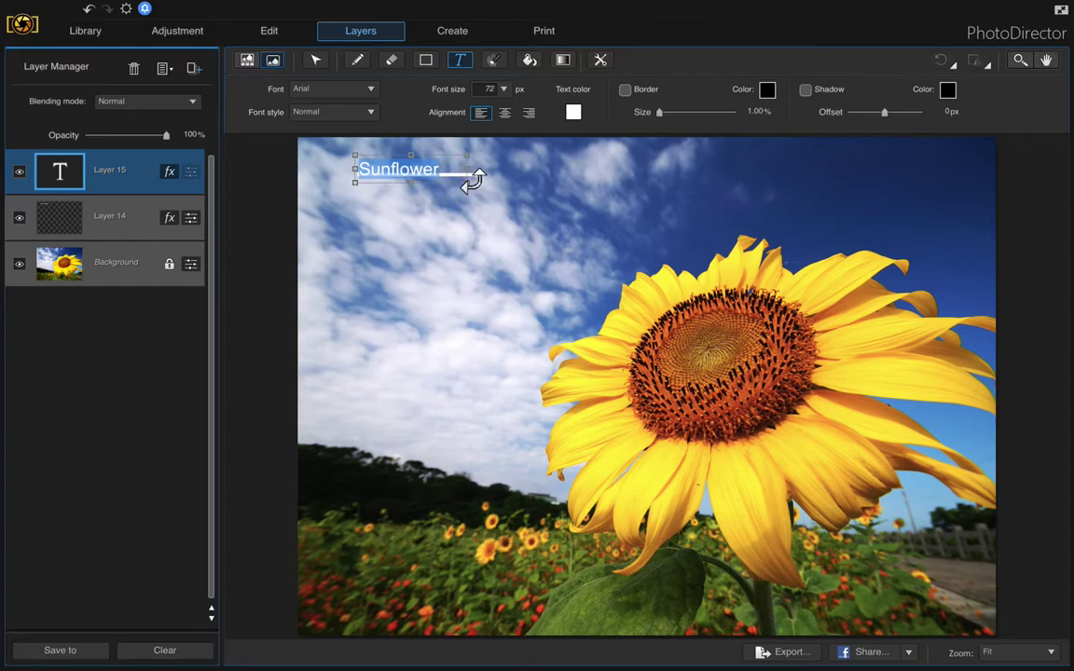
Nudge the Sunflower text slightly upward so it sits clear of the white line.
click(316, 61)
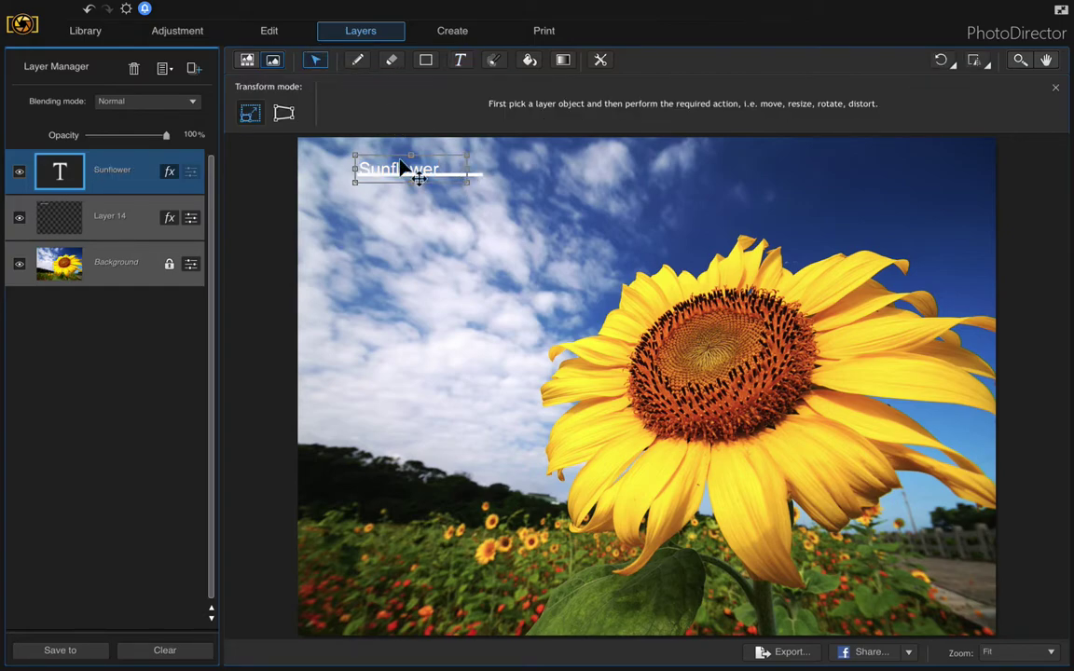
mouse_move(399, 155)
mouse_down()
mouse_move(408, 170)
mouse_move(402, 159)
mouse_up()
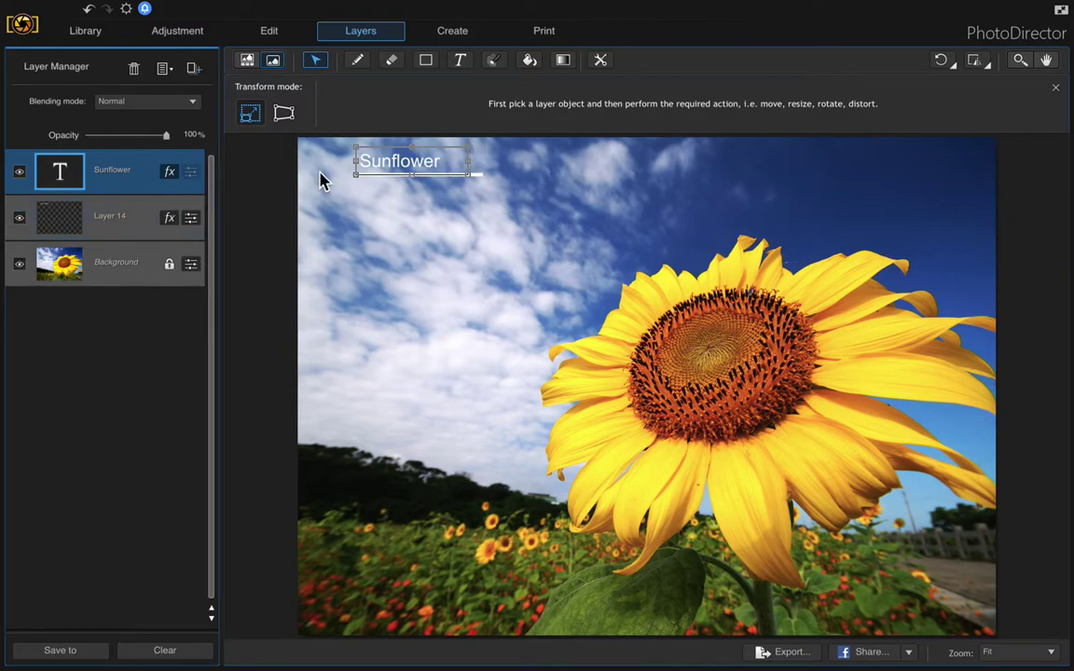
Duplicate the Sunflower text layer, rotate the copy 90° left, and move it to the left edge.
right_click(130, 181)
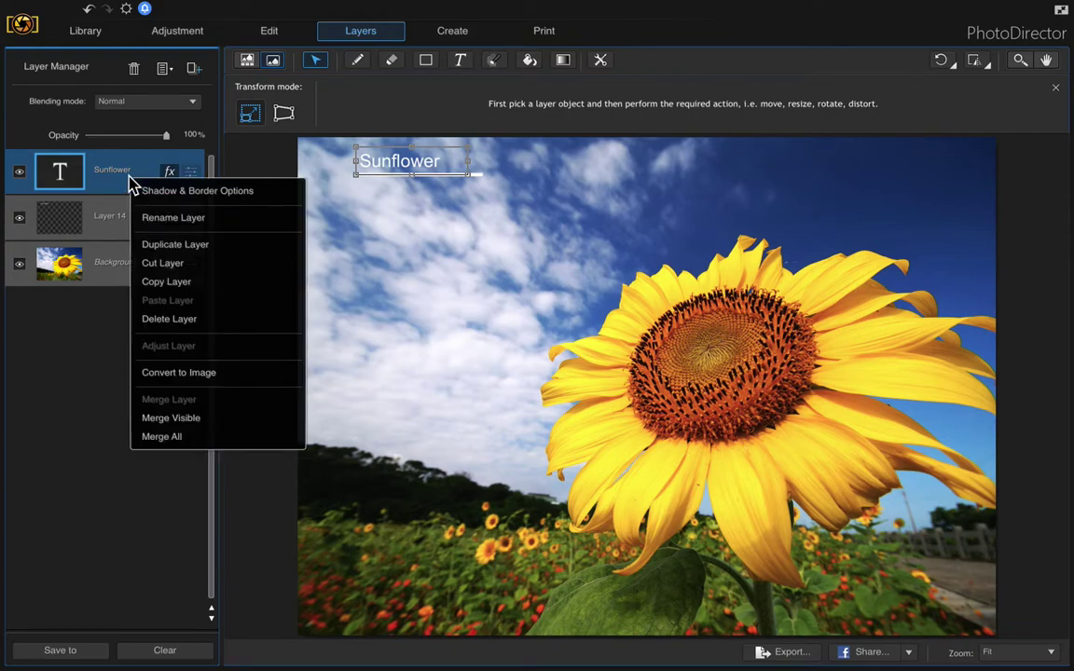
click(179, 248)
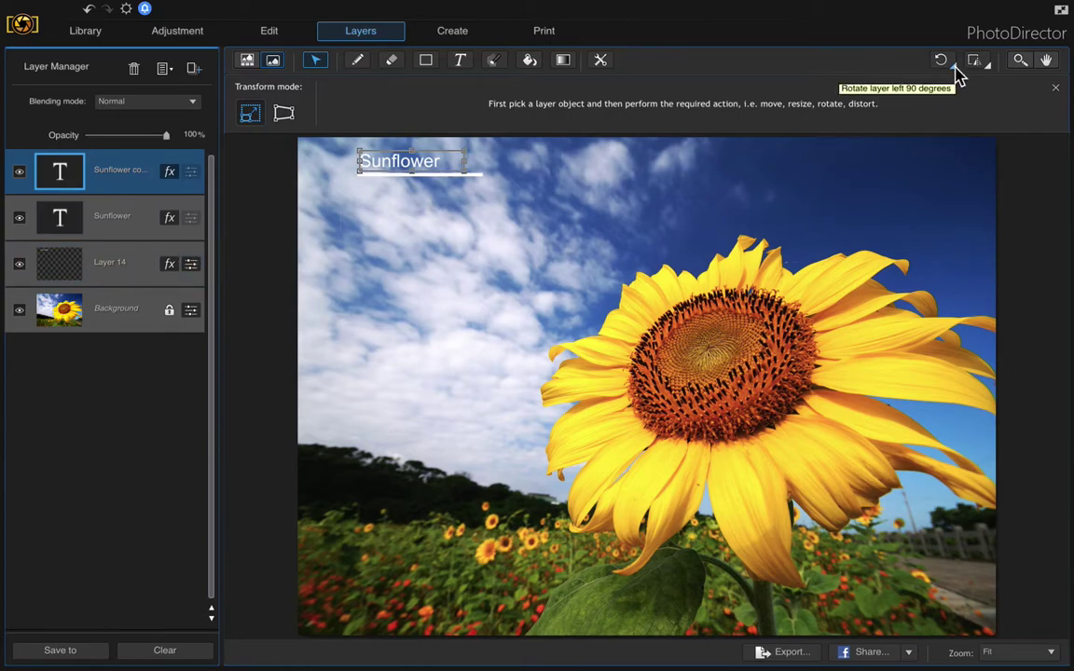
click(955, 66)
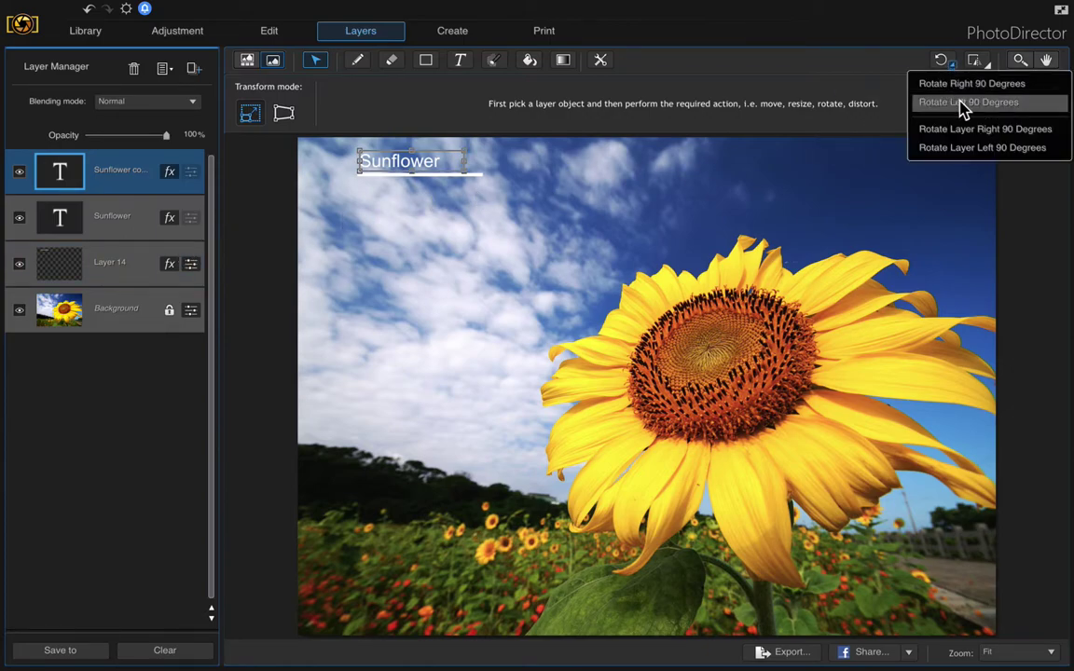
click(961, 149)
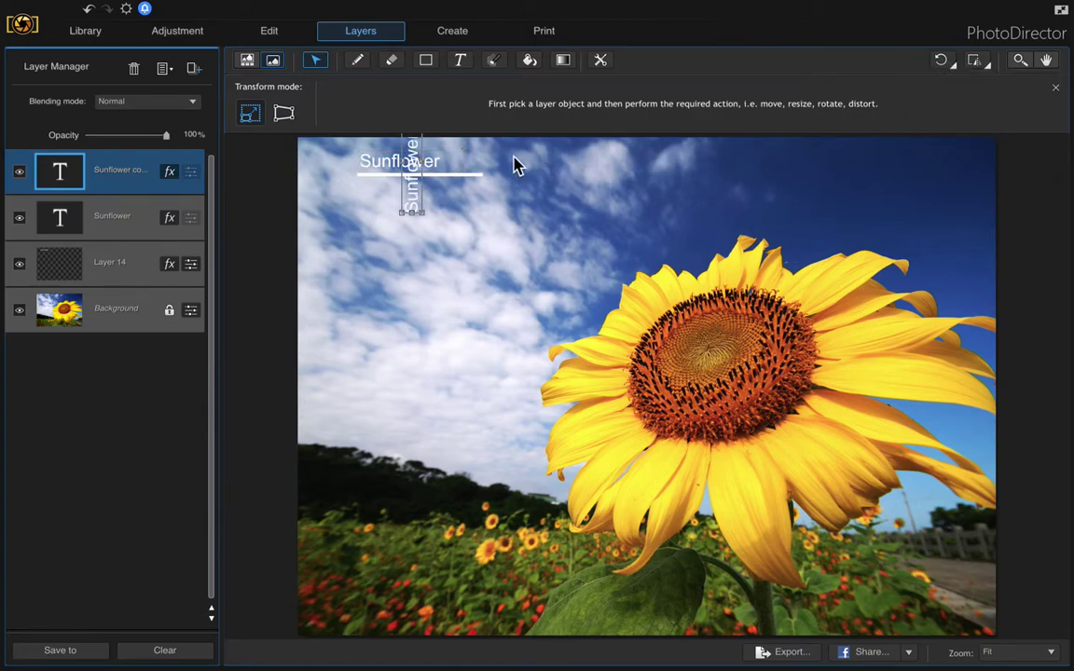
drag(408, 156, 337, 198)
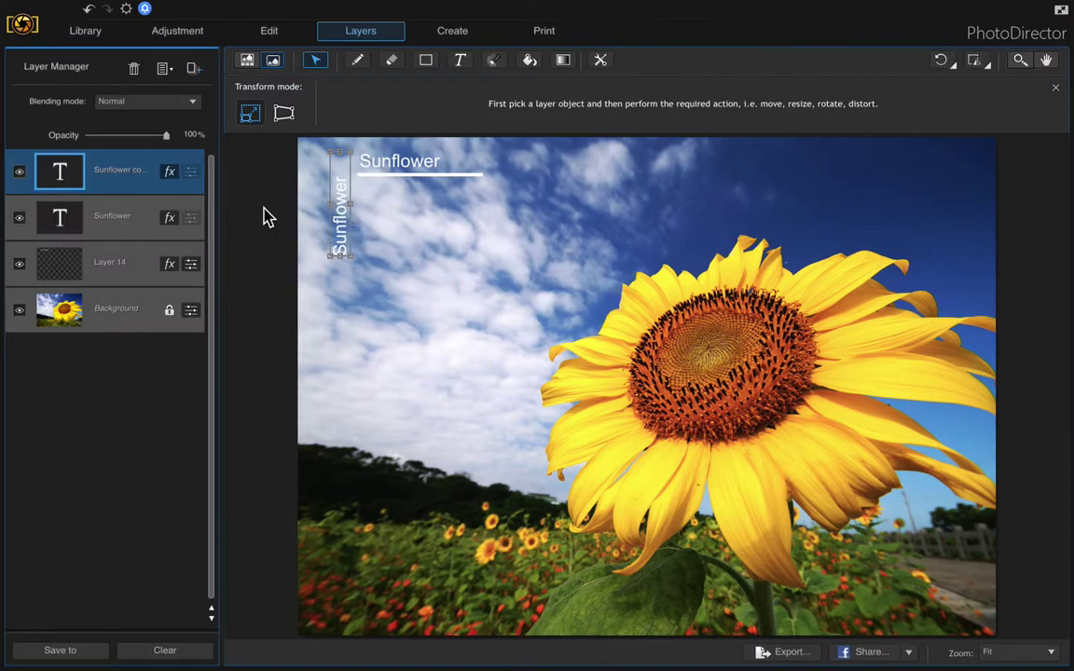
Duplicate the white line layer, Layer 14, and rotate the copy 90° left.
click(120, 270)
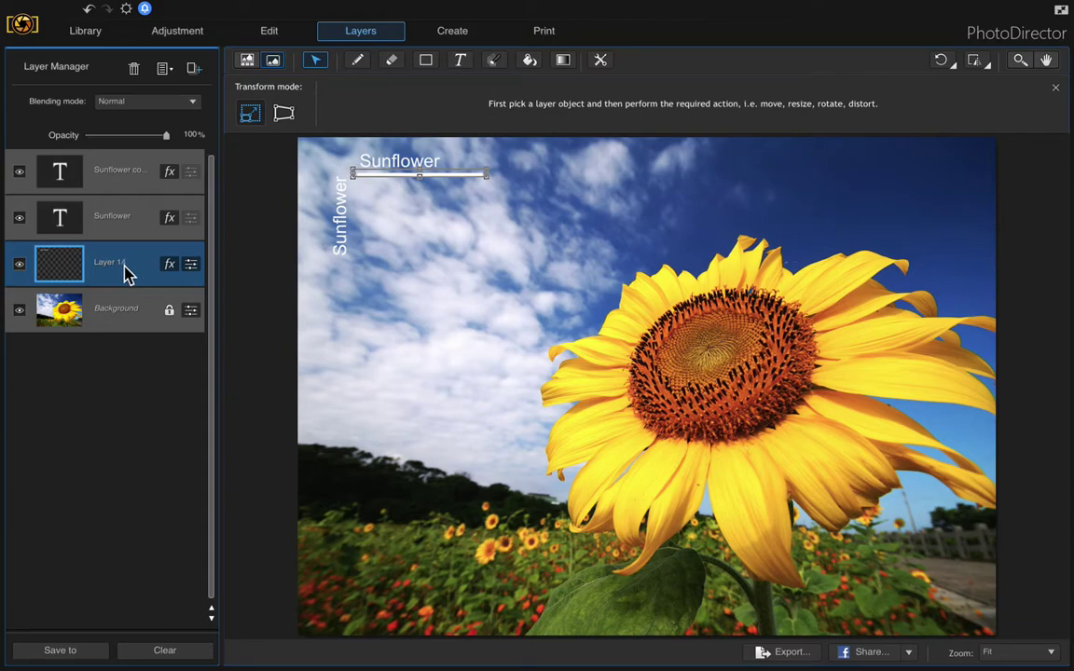
right_click(125, 270)
click(139, 335)
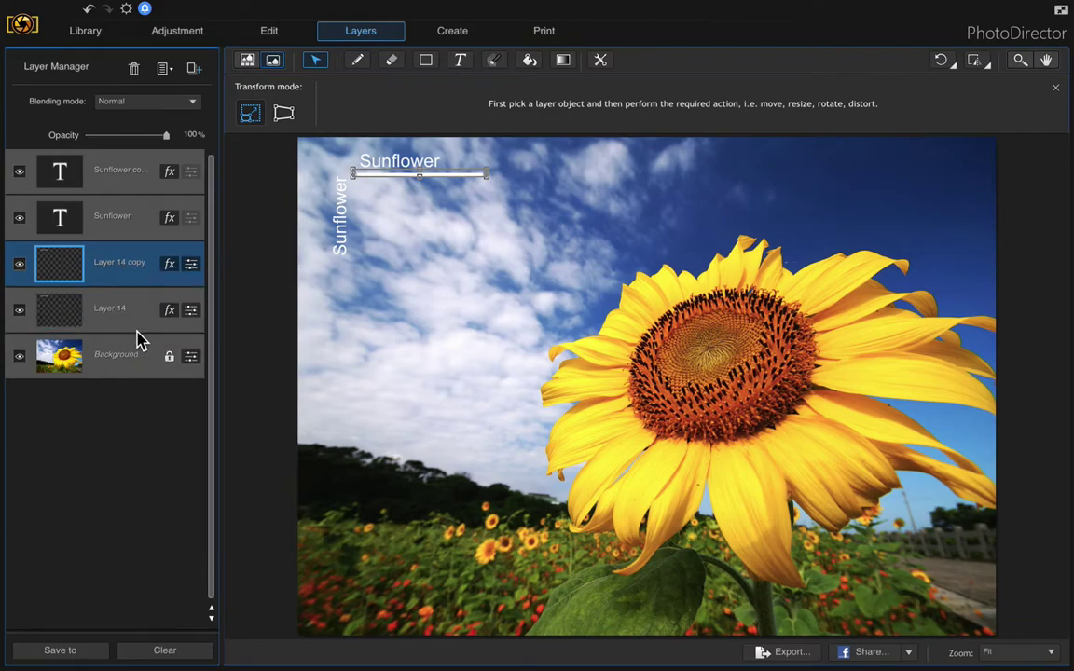
click(952, 65)
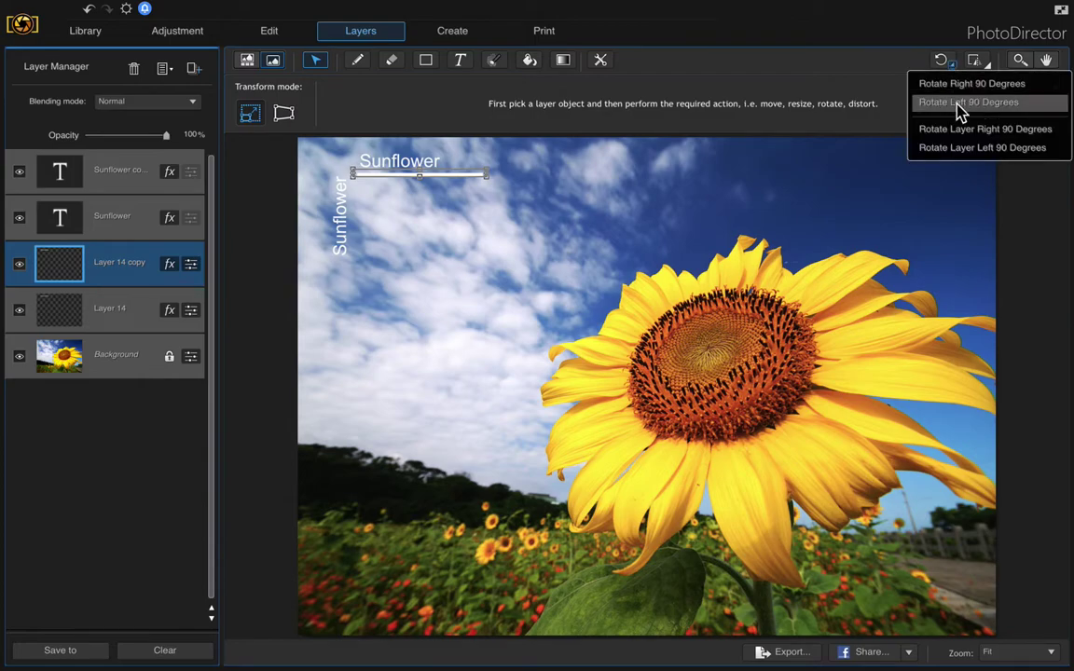
click(961, 149)
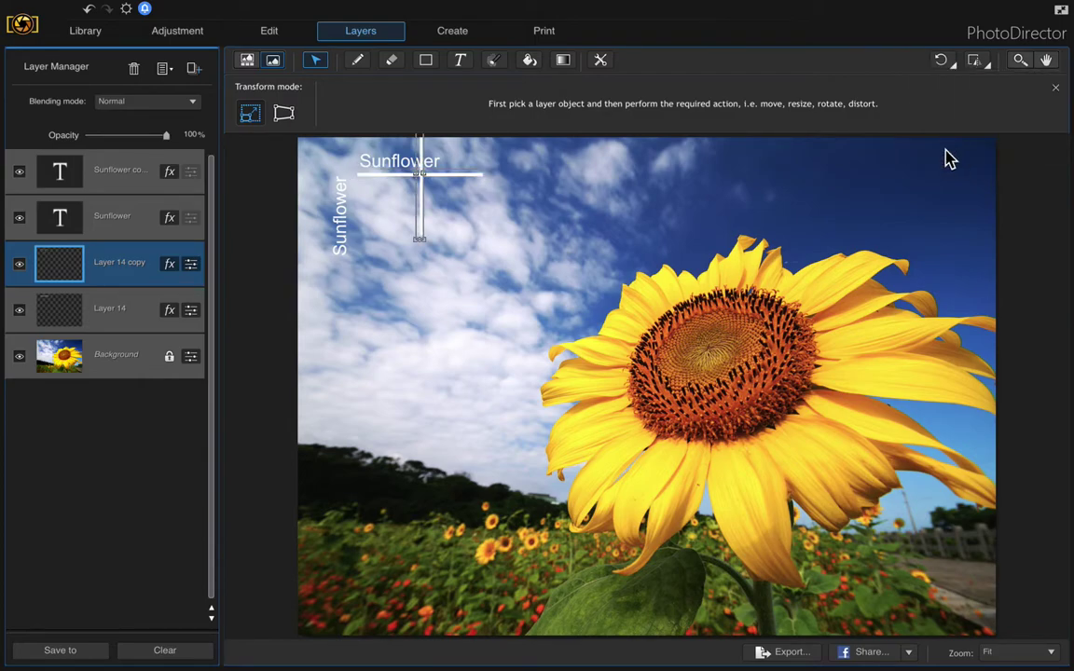
Undo an accidental text move and place the vertical line beside the vertical Sunflower text.
drag(431, 164, 395, 191)
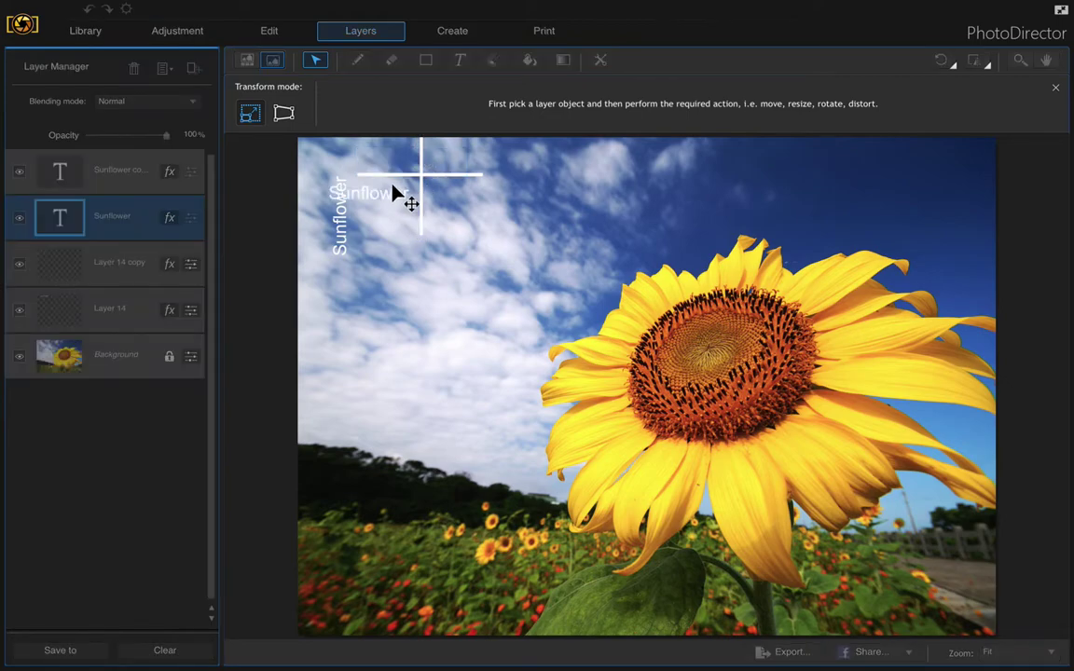
click(90, 10)
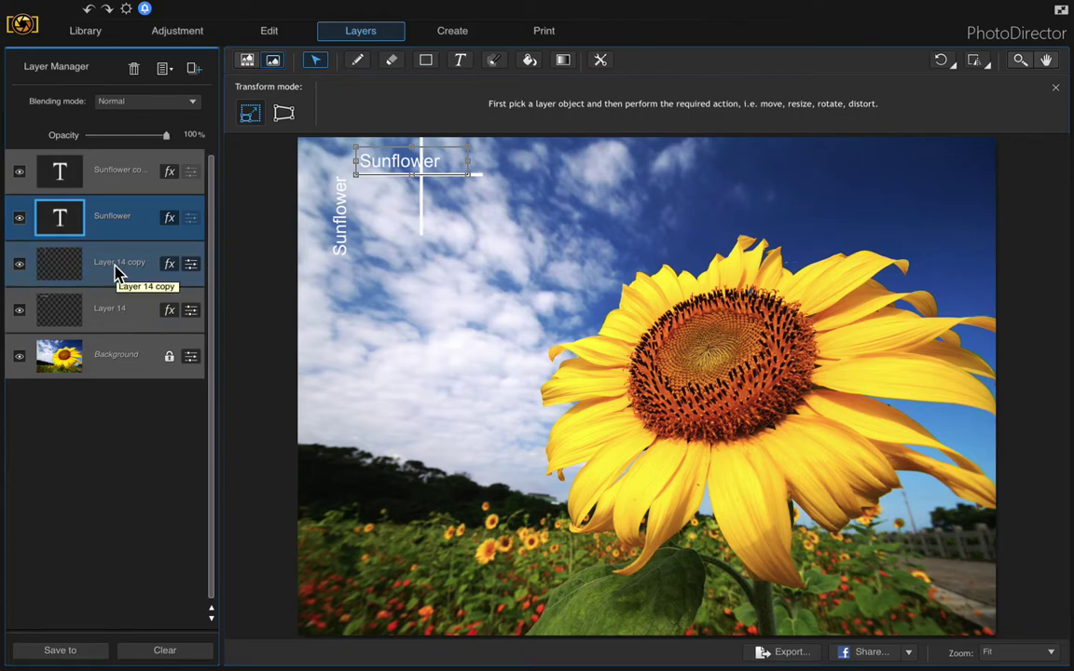
click(118, 274)
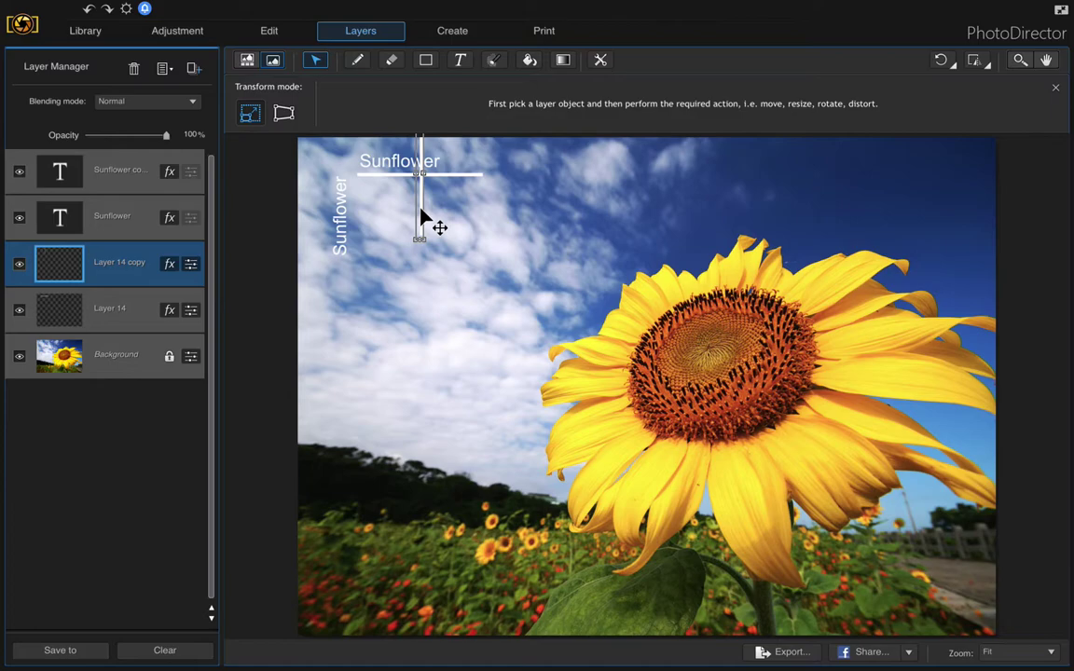
drag(421, 217, 357, 285)
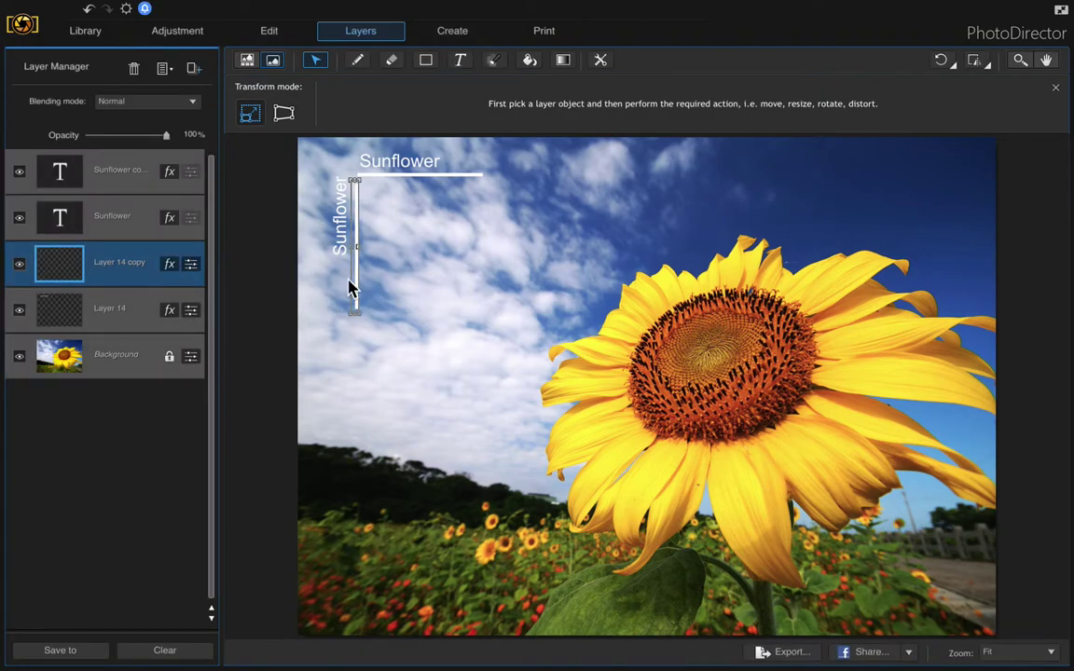
Move the vertical Sunflower text down alongside its line and enlarge it.
click(106, 180)
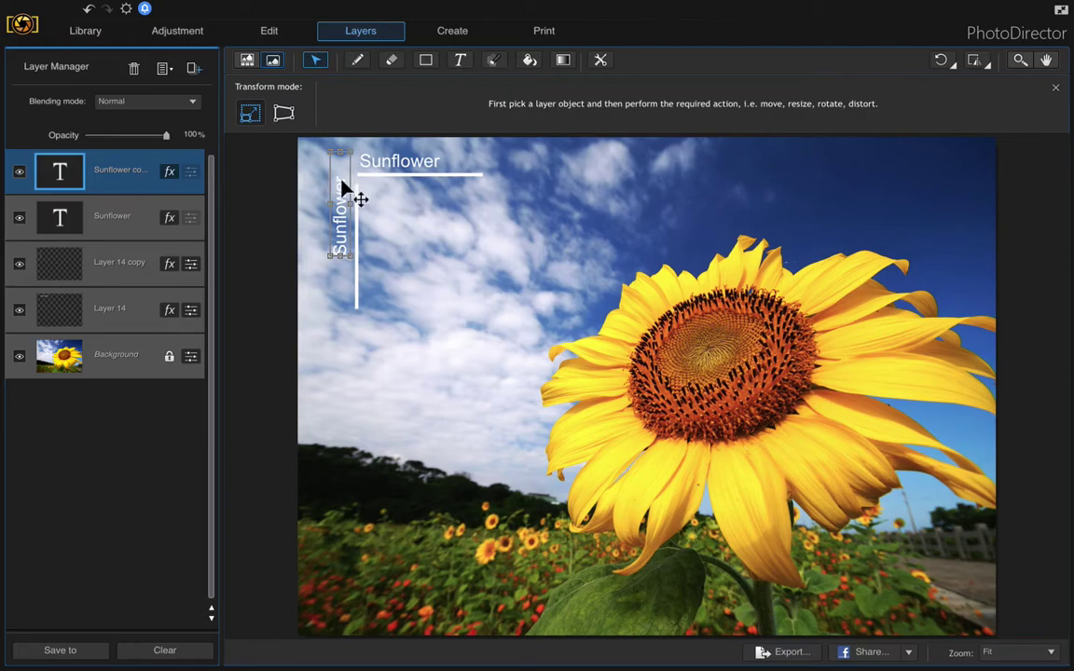
drag(338, 186, 340, 193)
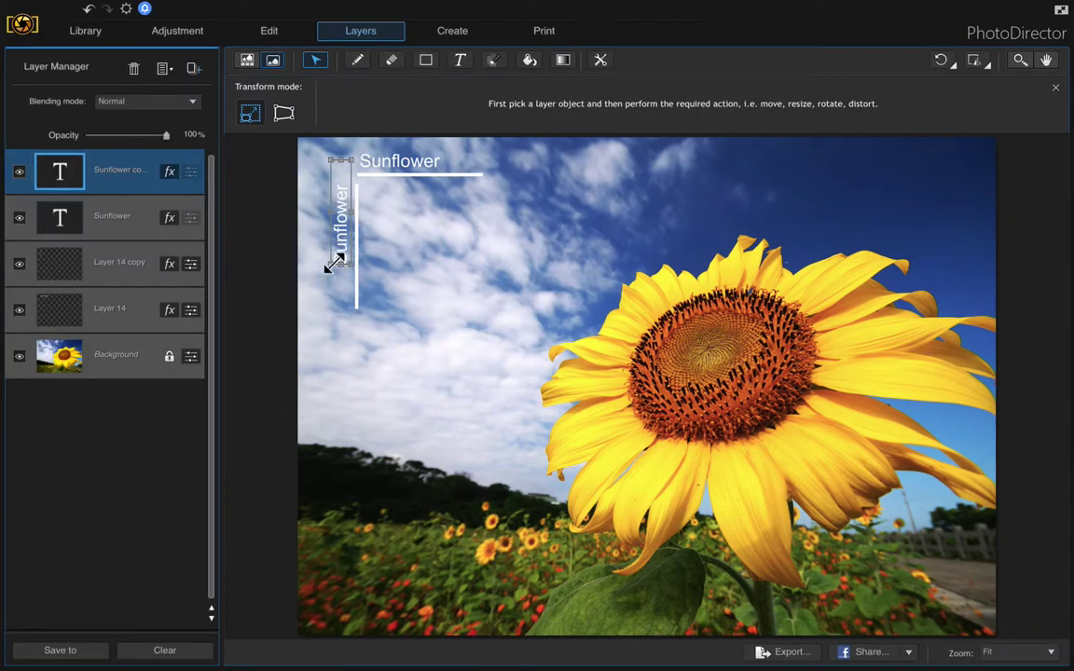
mouse_move(337, 262)
mouse_down()
mouse_move(319, 290)
mouse_move(357, 262)
mouse_up()
Enlarge the horizontal Sunflower text, set it just above the top line, then select both text layers.
click(113, 213)
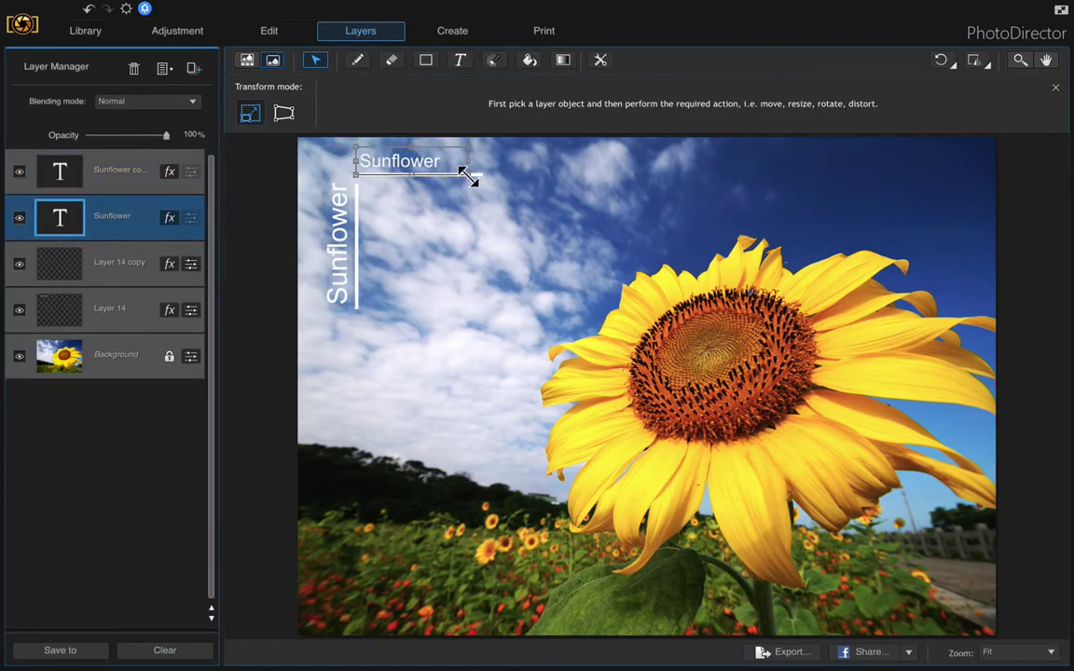
drag(467, 177, 491, 188)
drag(404, 164, 400, 154)
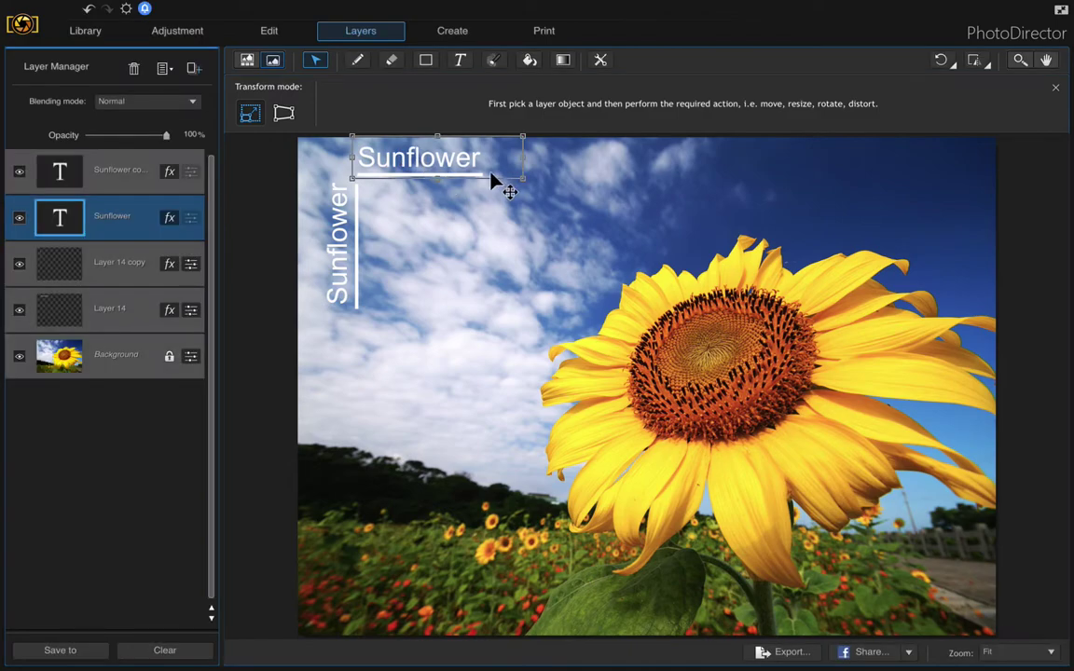
click(461, 244)
ctrl+click(123, 179)
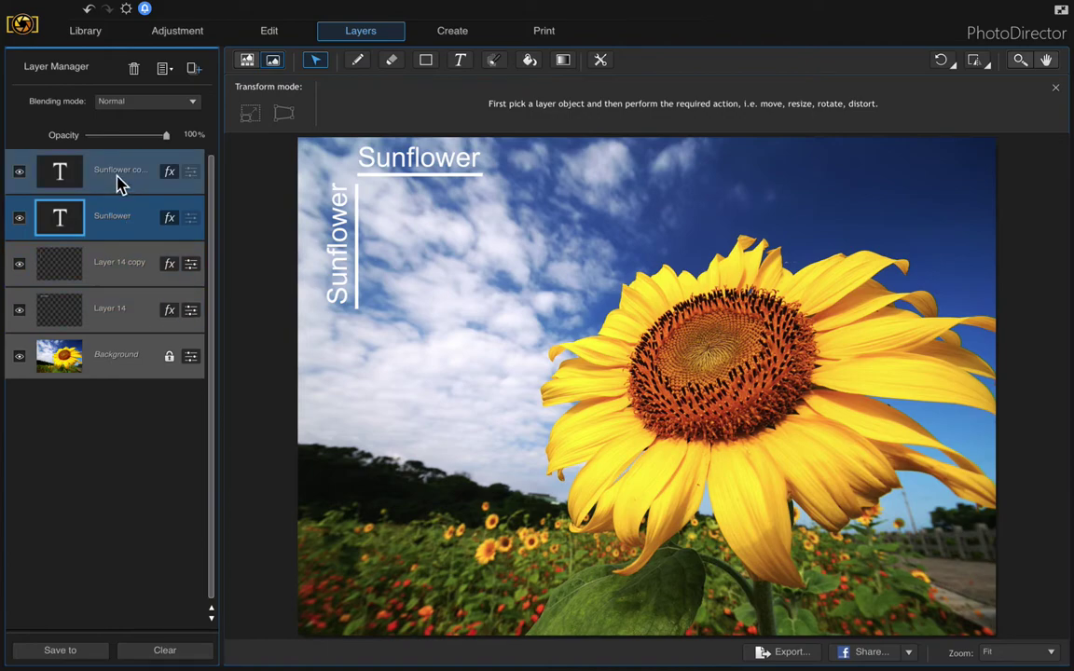
Multi-select Sunflower copy, Sunflower, Layer 14 copy and Layer 14, then merge them into one layer.
click(107, 357)
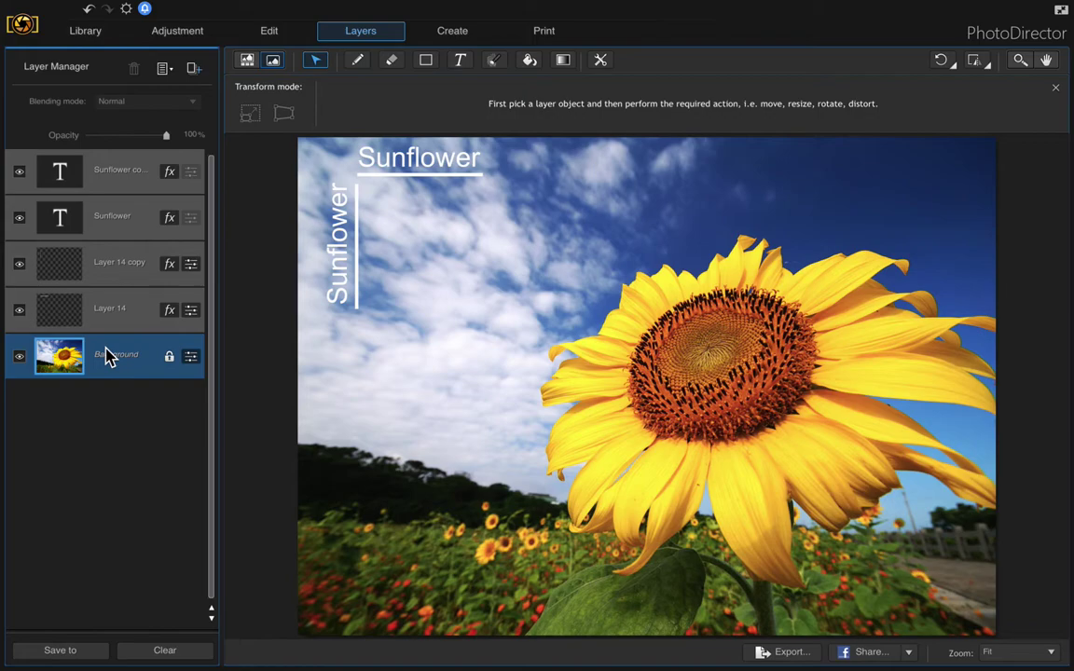
click(130, 186)
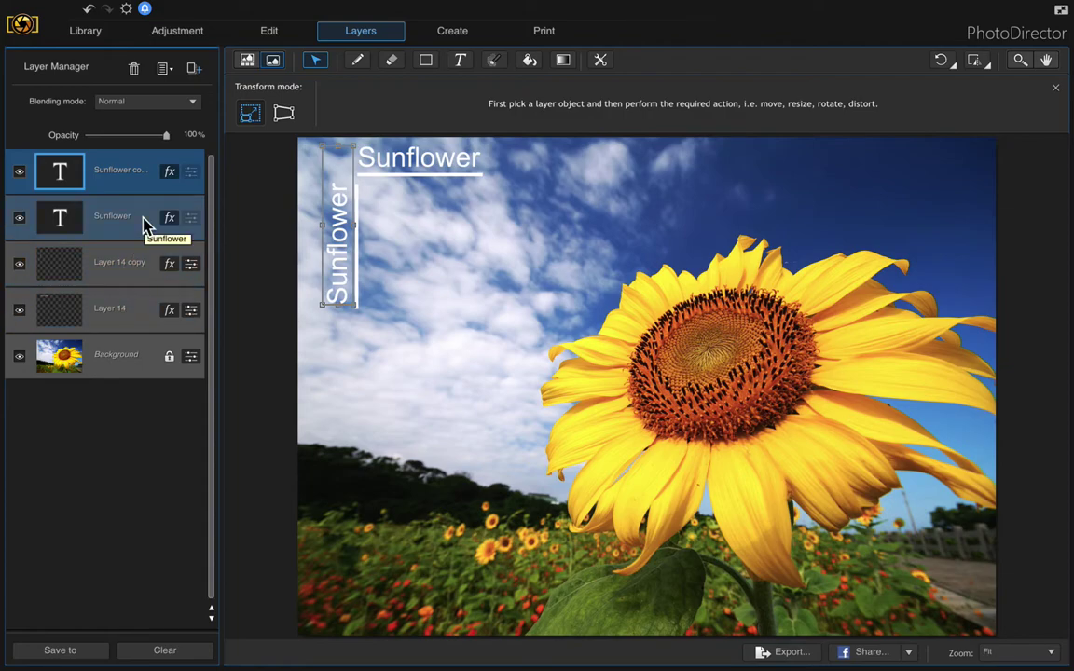
click(145, 222)
click(131, 186)
ctrl+click(131, 224)
ctrl+click(132, 261)
ctrl+click(131, 312)
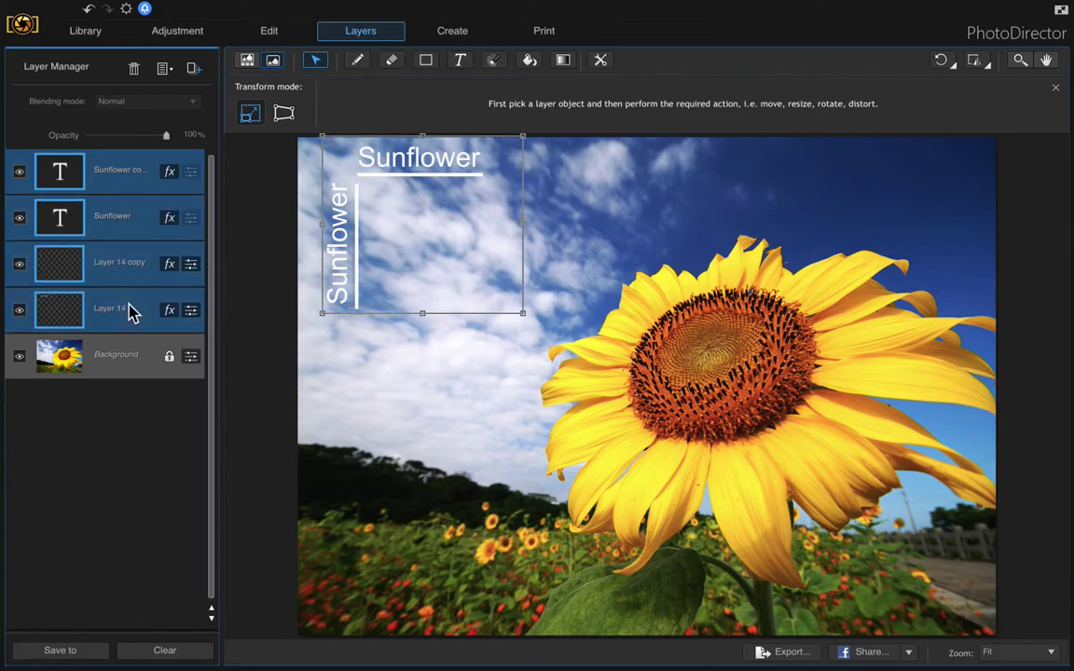
right_click(129, 309)
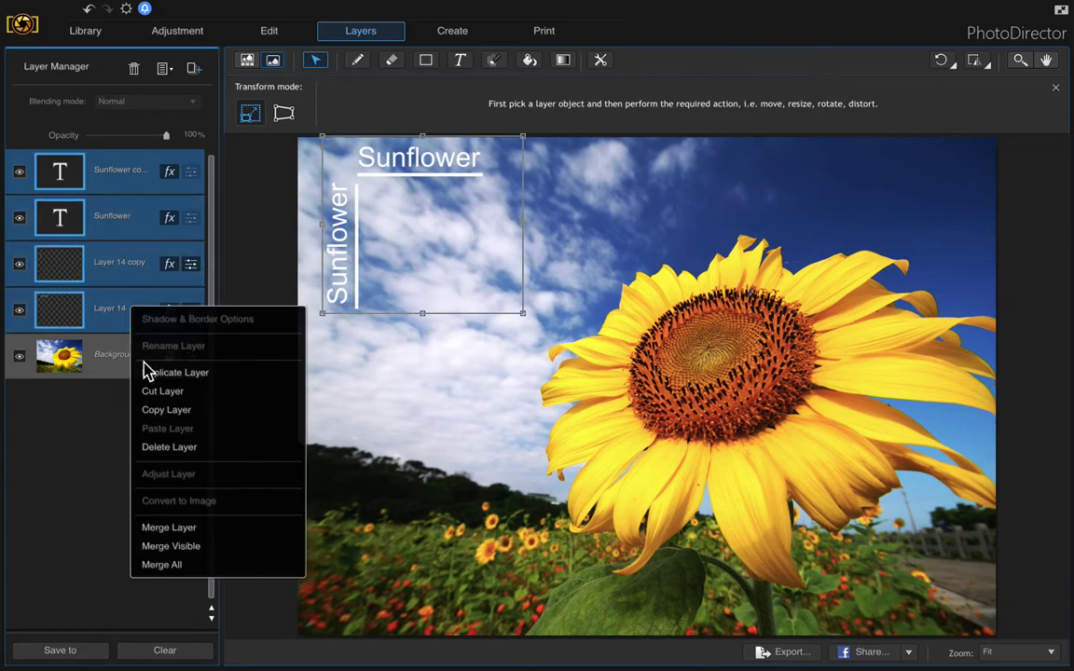
click(177, 529)
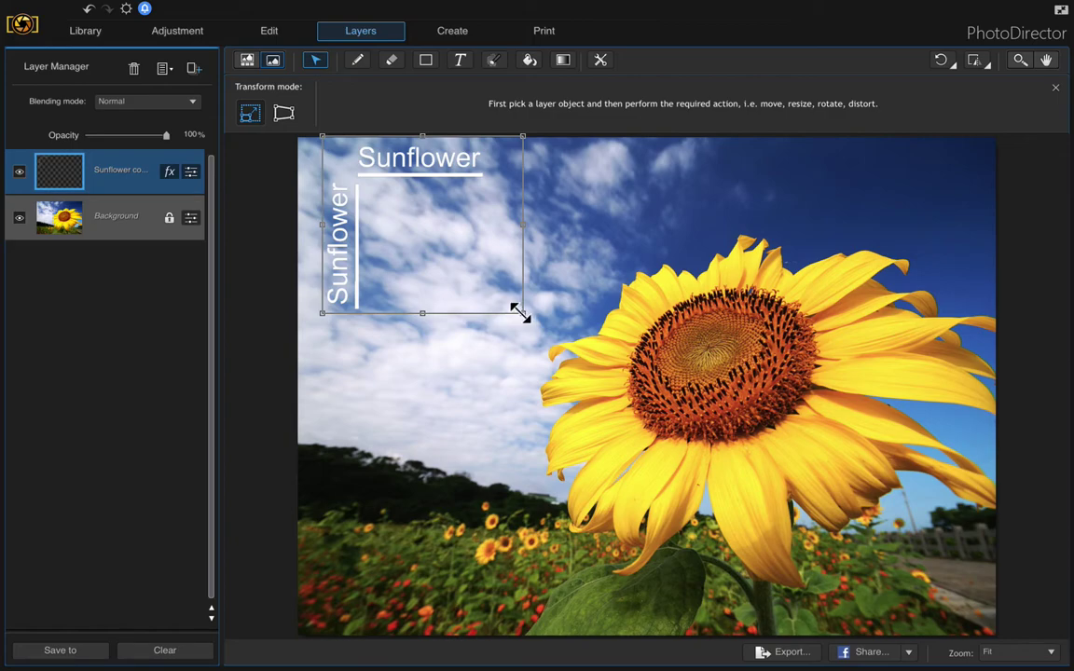
Enlarge the merged text-and-line layer, nudge it up-left, then reselect the Background layer.
drag(522, 313, 668, 439)
mouse_move(460, 277)
mouse_down()
mouse_move(446, 274)
mouse_move(457, 279)
mouse_up()
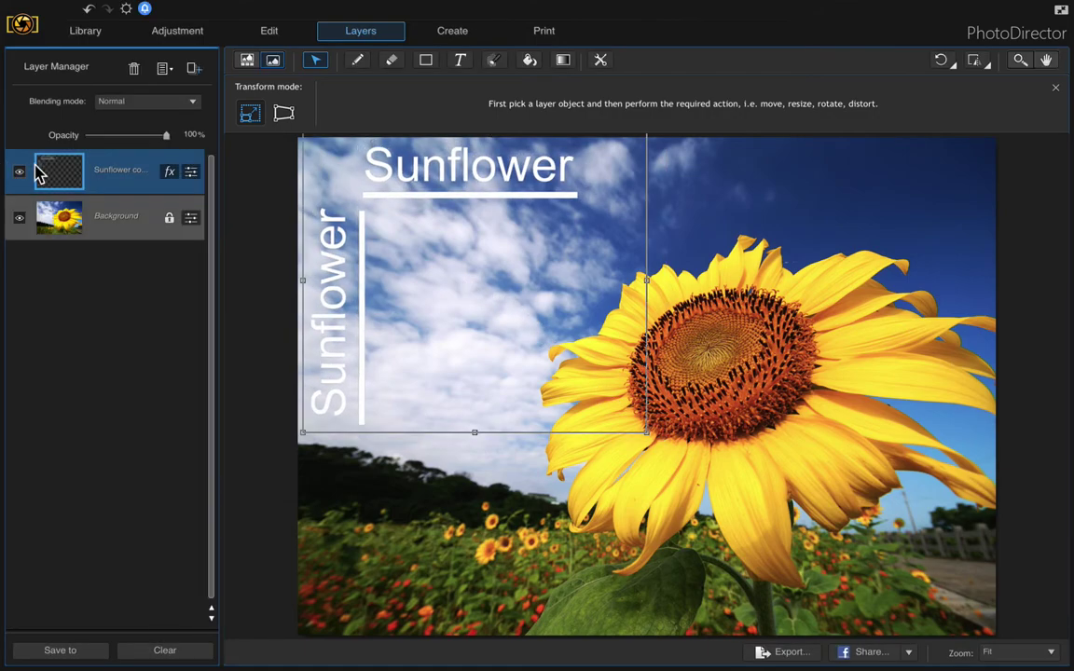
click(87, 228)
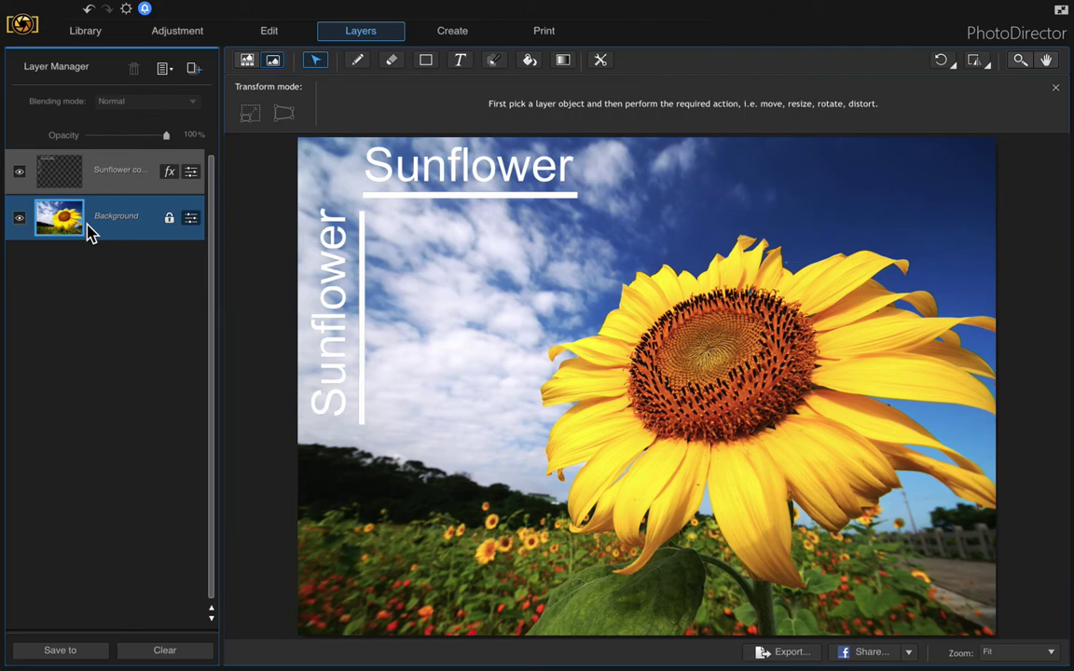